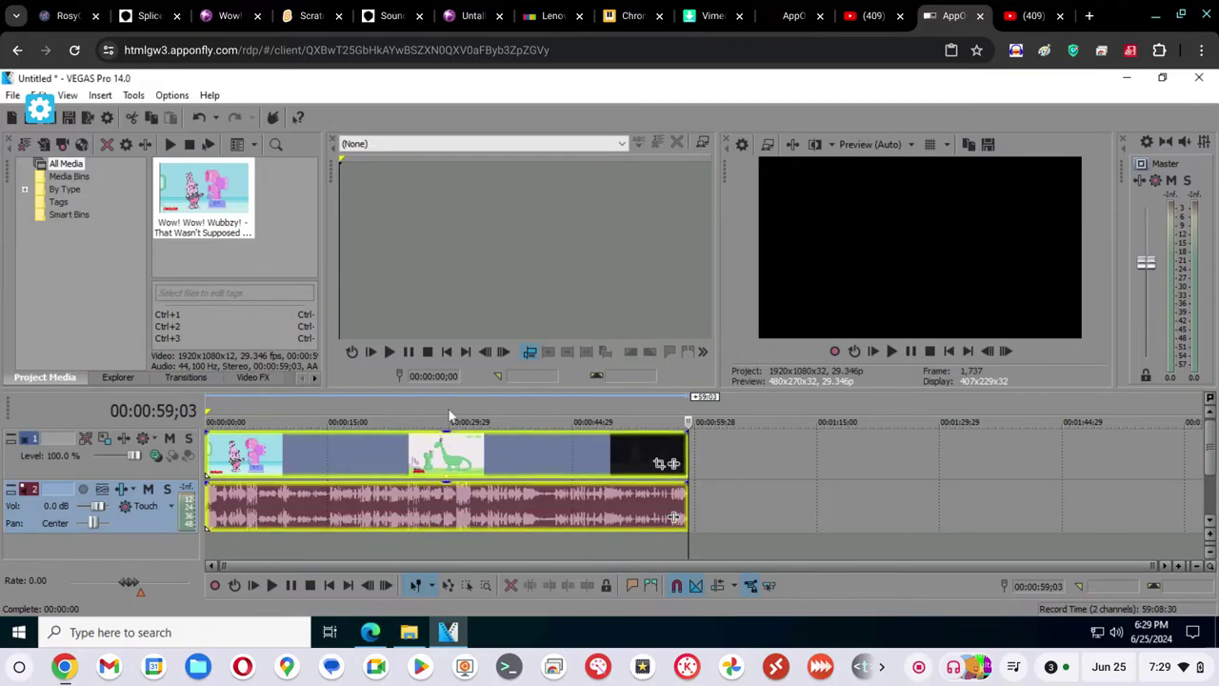
Set the audio event's time stretch / pitch shift method to Classic with a pitch change of -24
left_click(949, 350)
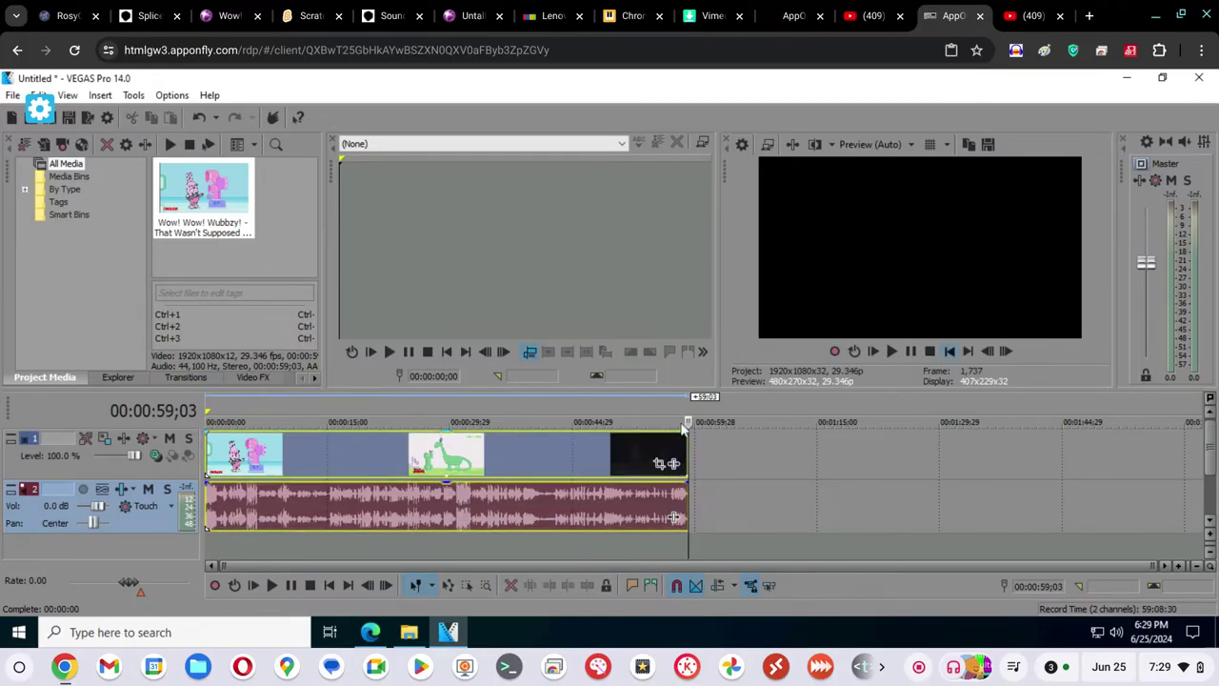
right_click(352, 515)
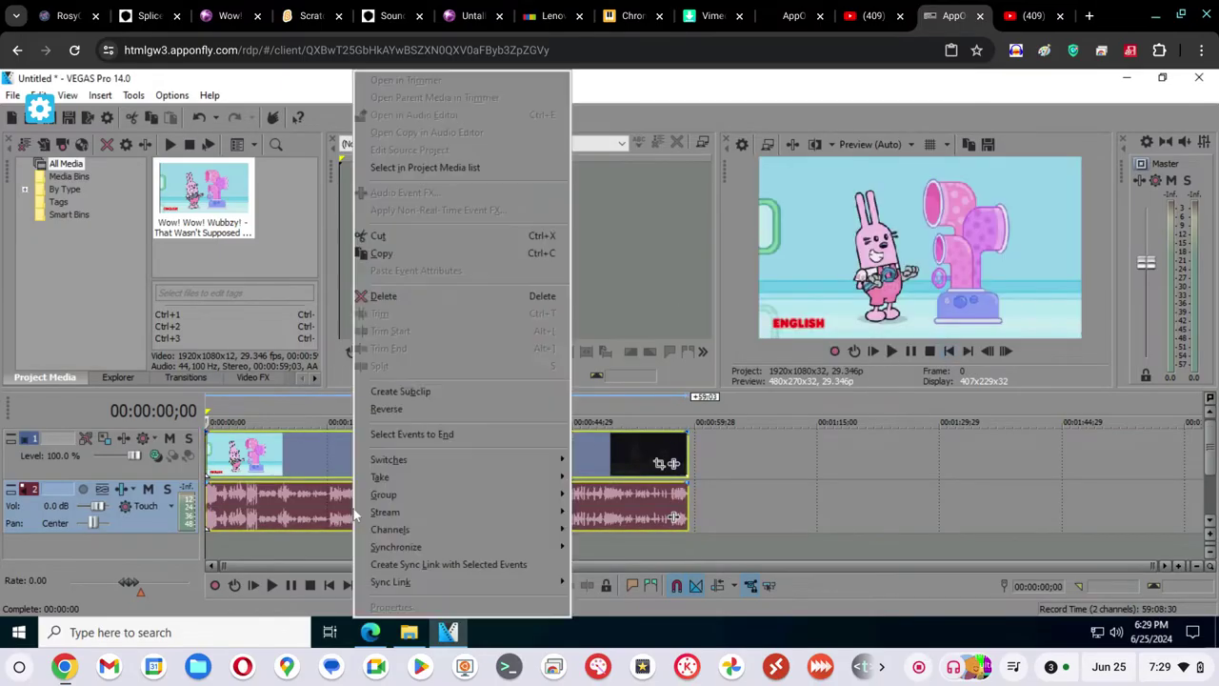
left_click(294, 515)
right_click(279, 515)
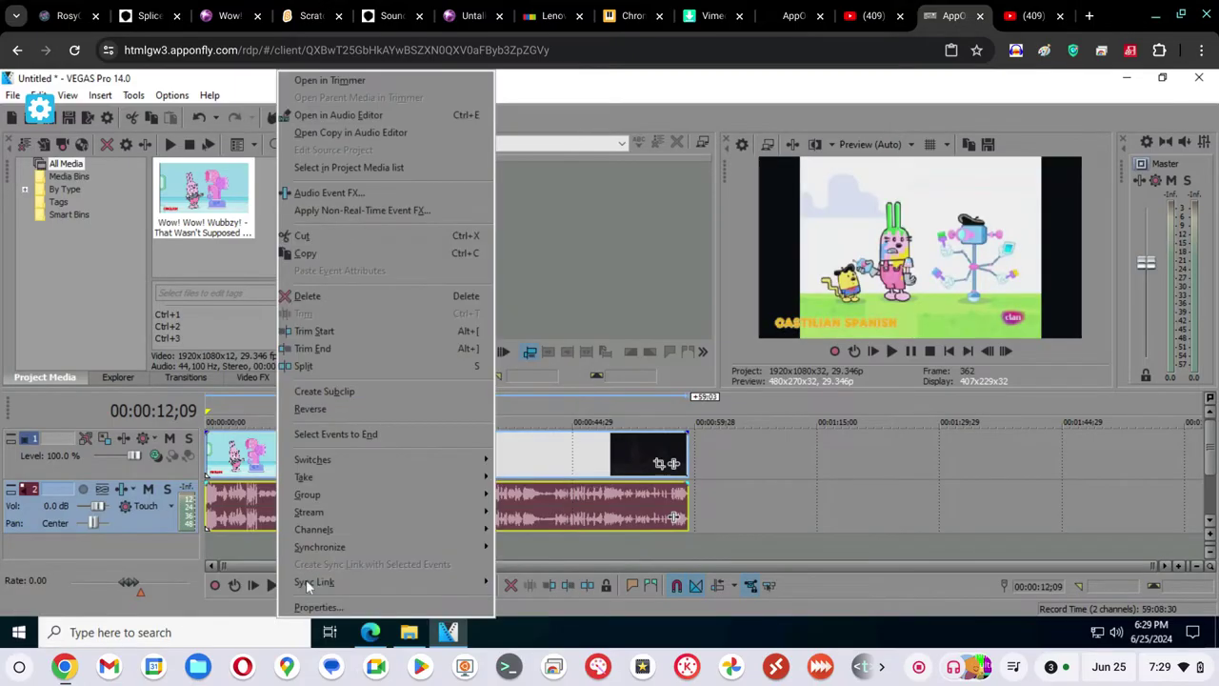
key("Return")
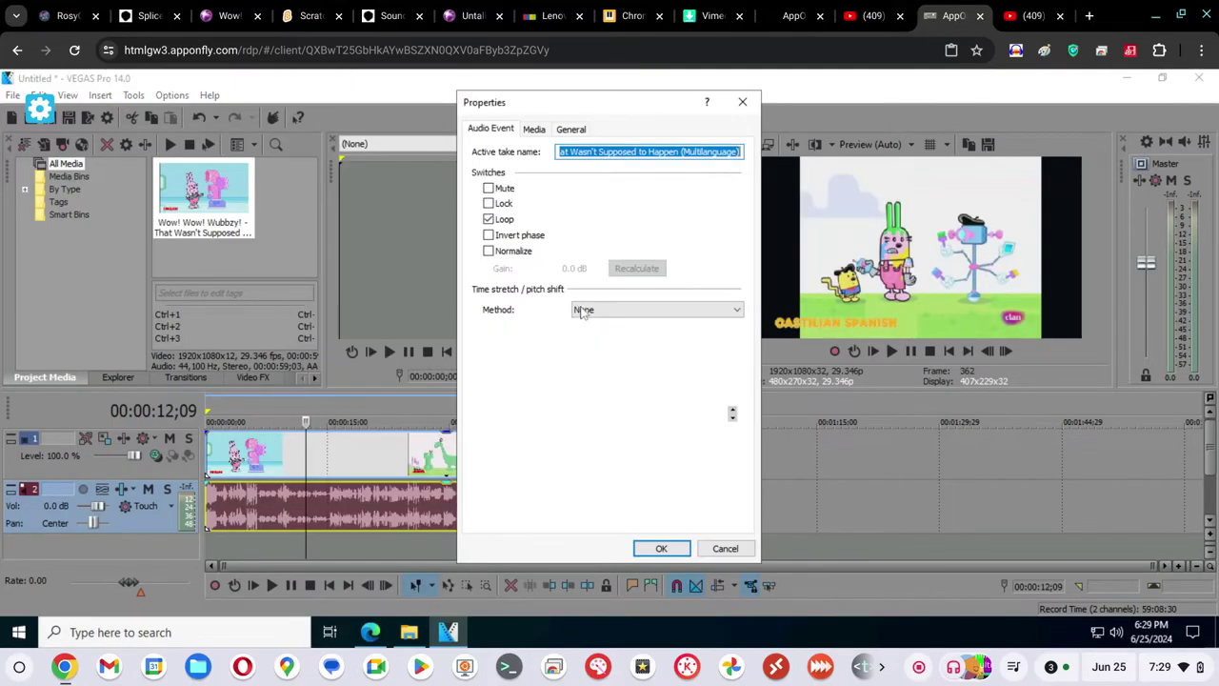
left_click(585, 314)
left_click(592, 346)
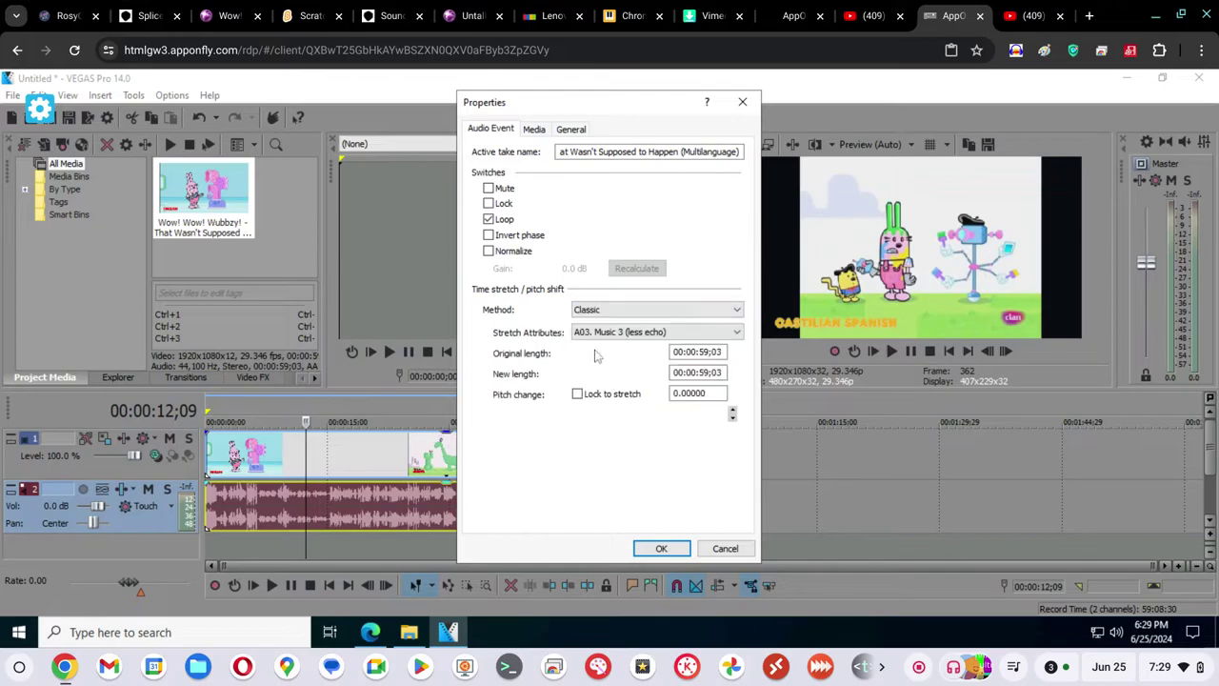
left_click(674, 392)
type("-24")
left_click(661, 547)
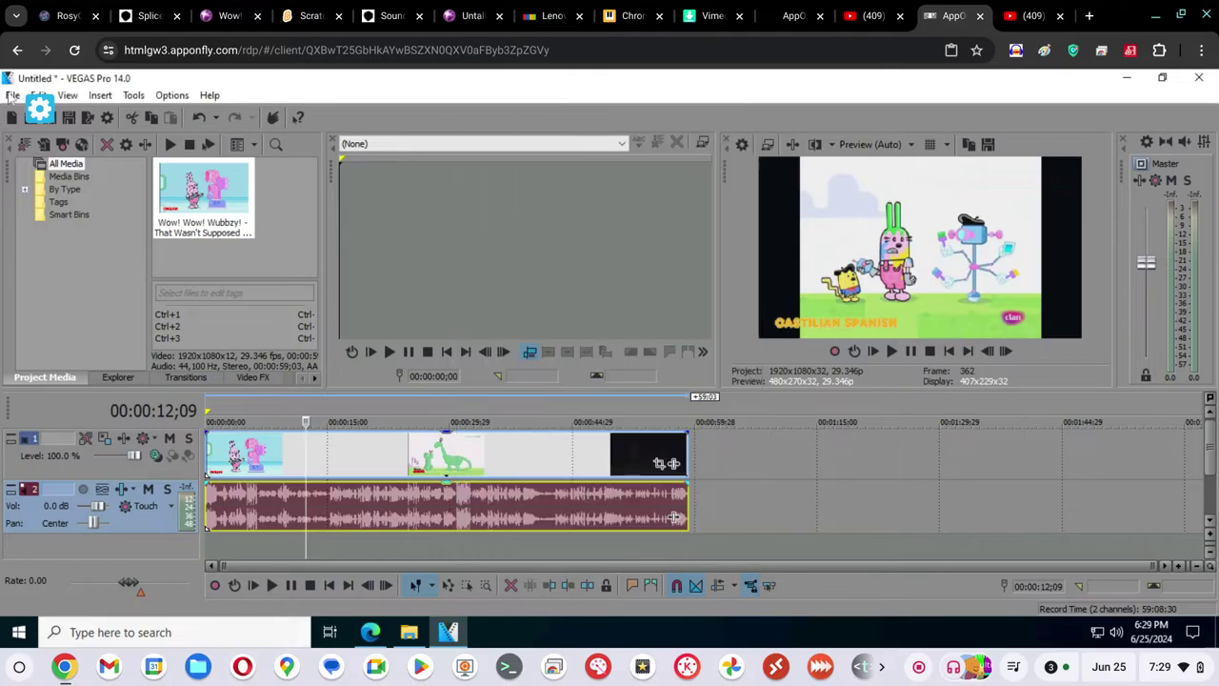
Set up a render of the project in Wave (Microsoft) format using the Default Template
left_click(12, 96)
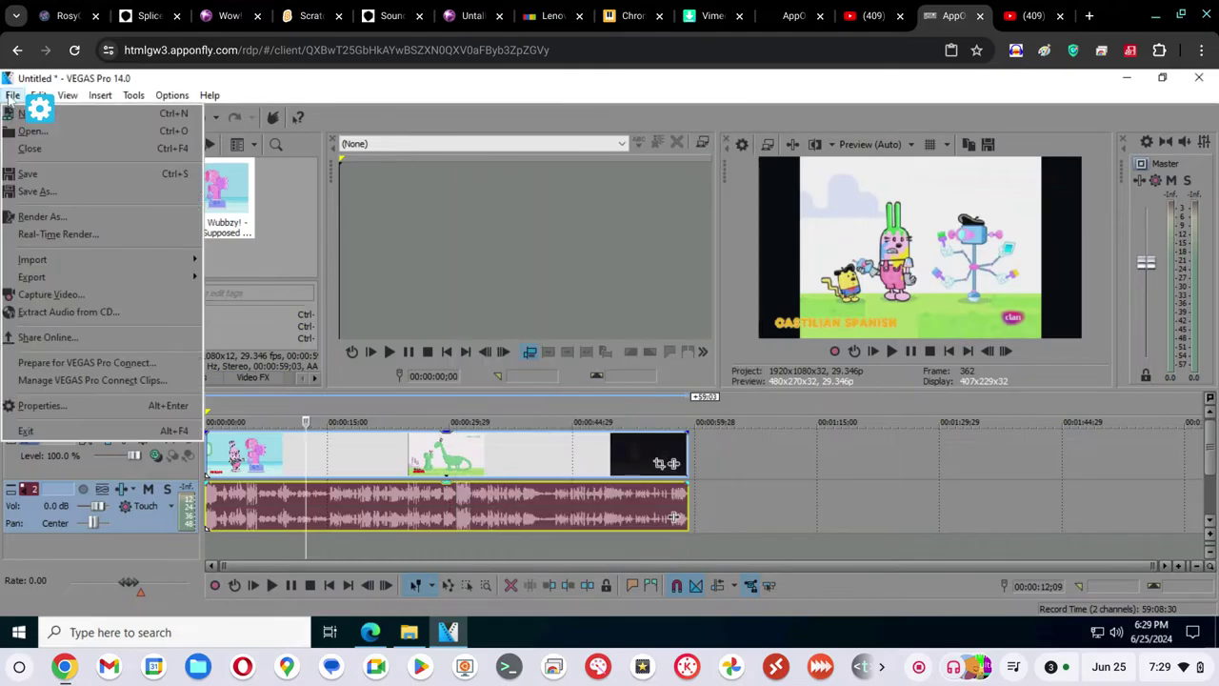
left_click(46, 217)
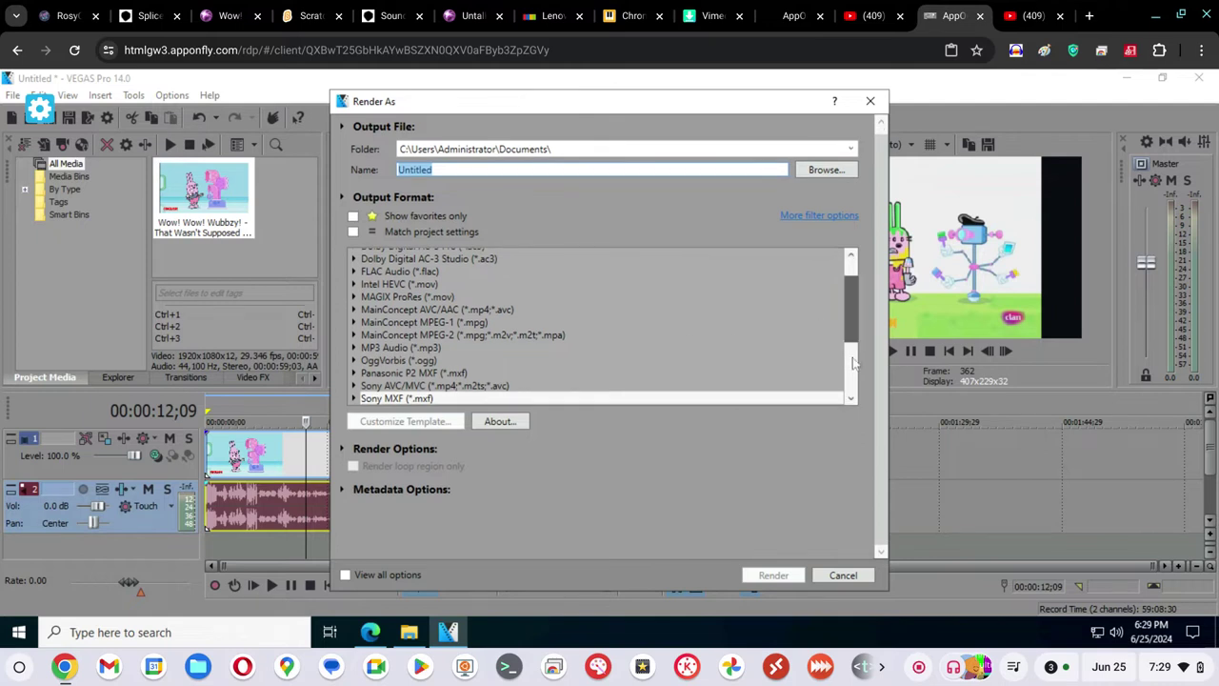
scroll(854, 352, "down", 3)
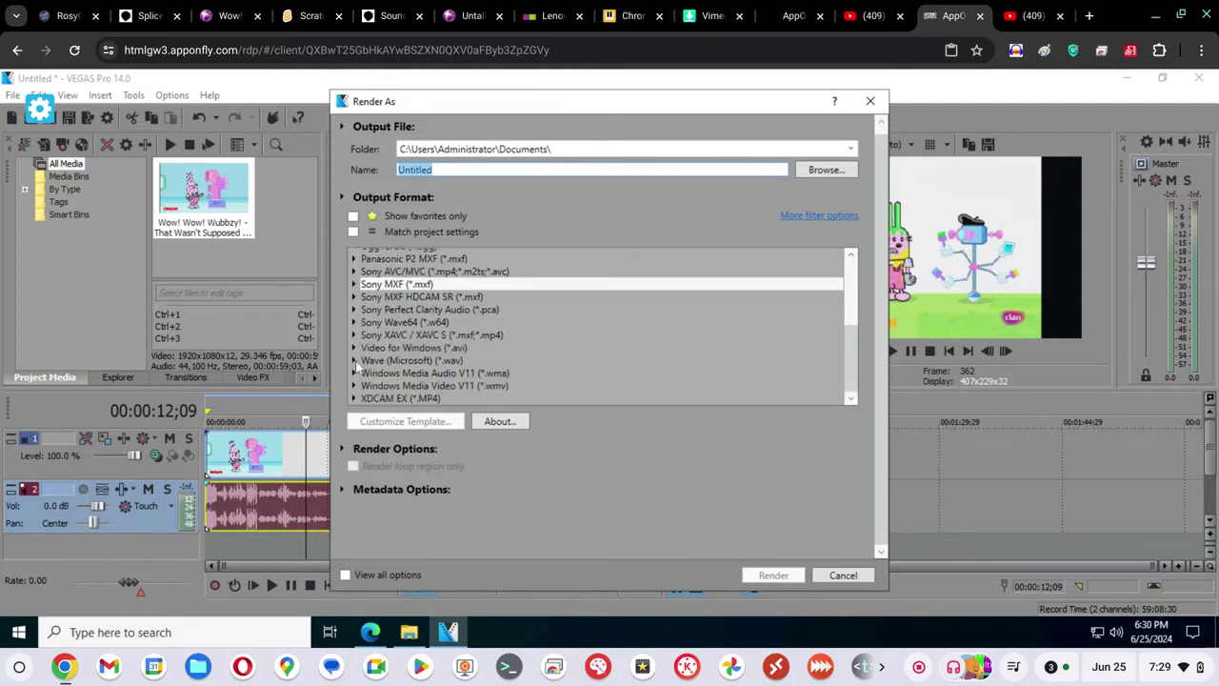
left_click(355, 361)
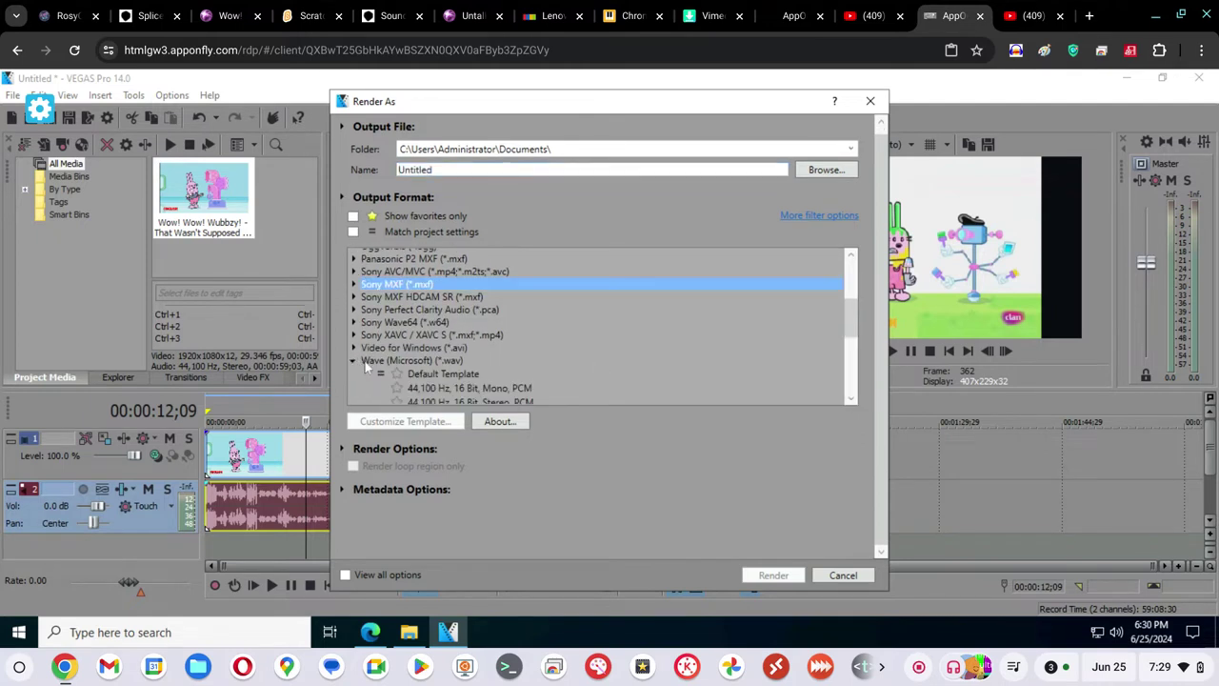
left_click(440, 374)
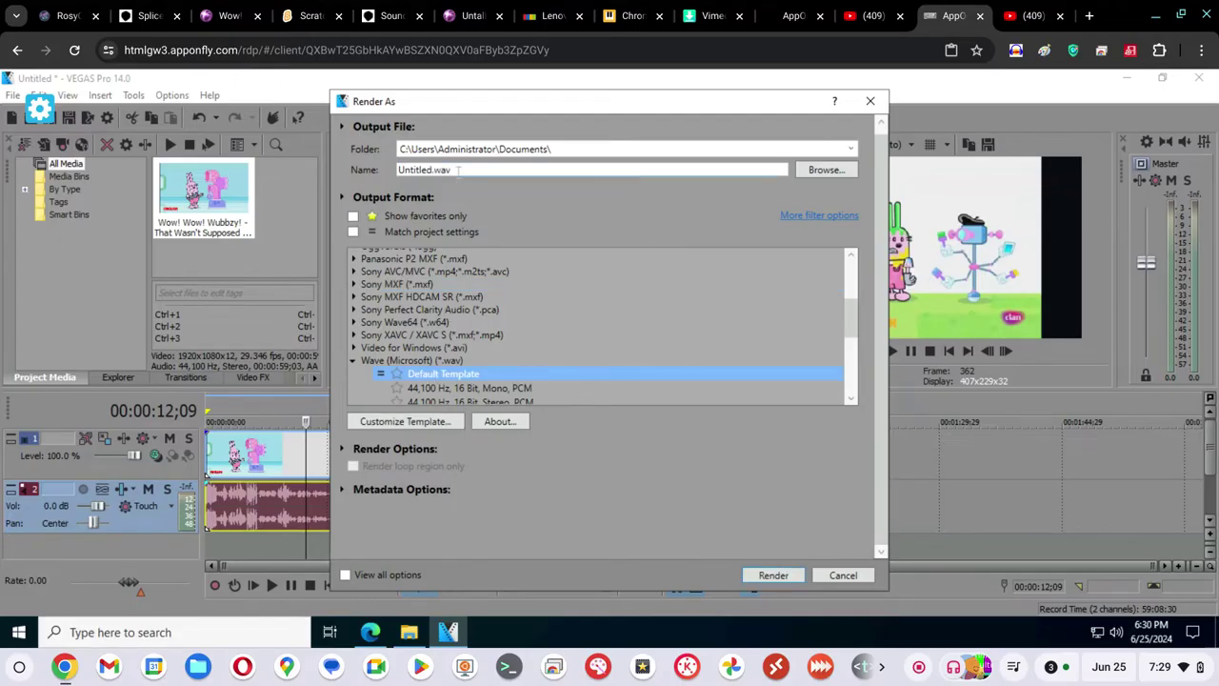
Name the output "Something X (WITHOUT EAR RAPE)", mark the Default Template as a favorite, and render the file
left_click(424, 169)
type("S")
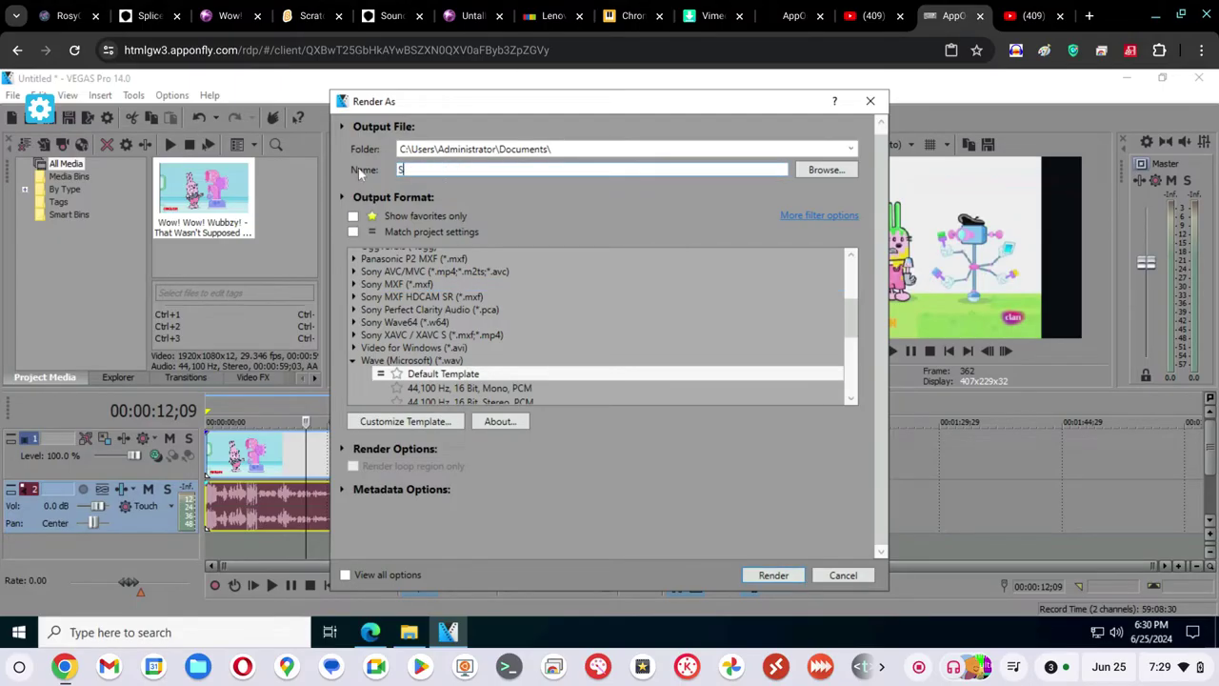
type("omething X (WiTHOUT EAR RAPE)")
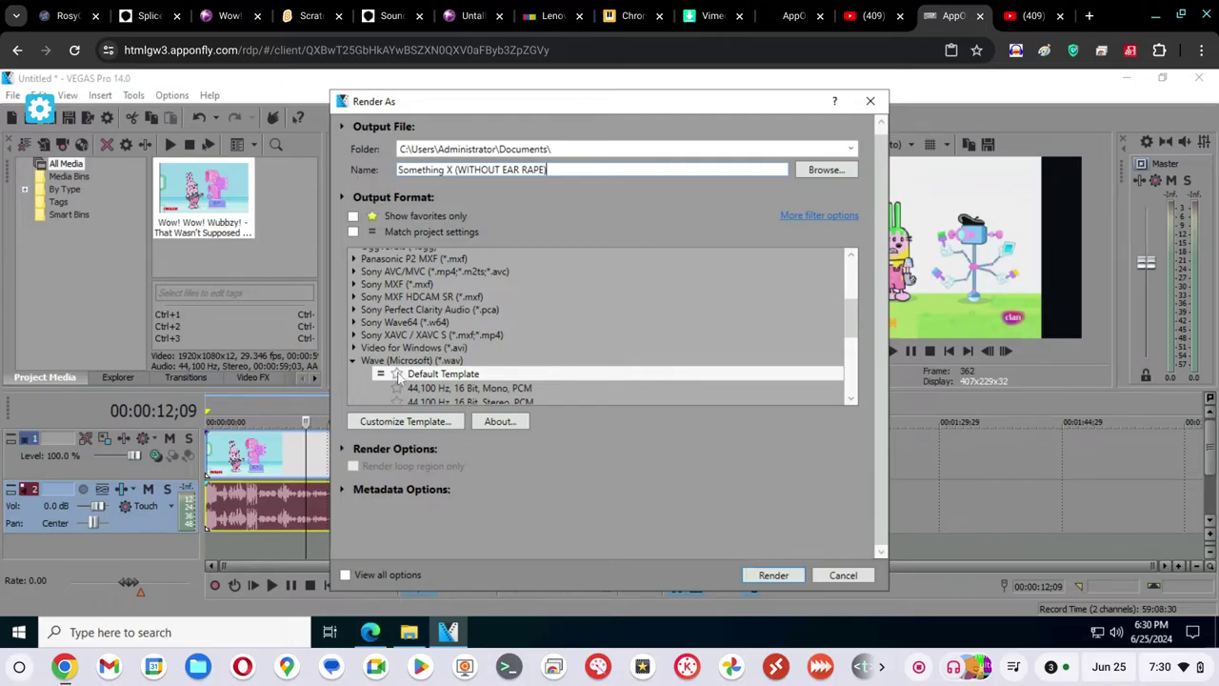
left_click(398, 376)
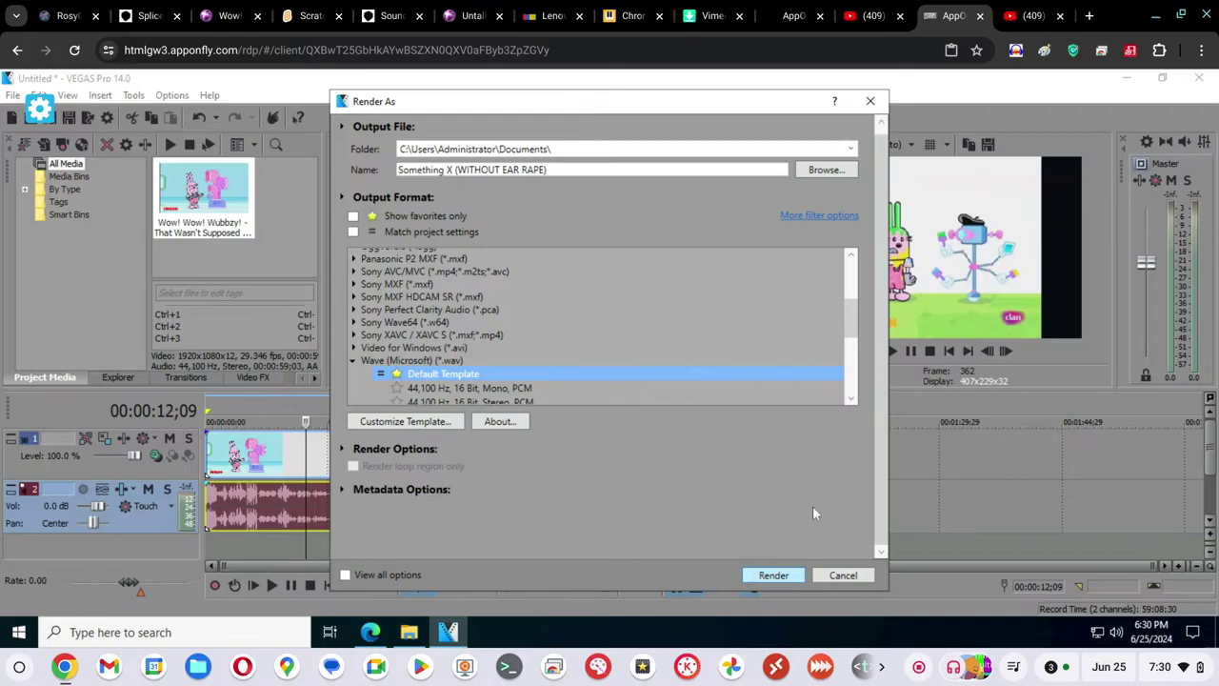
key("Return")
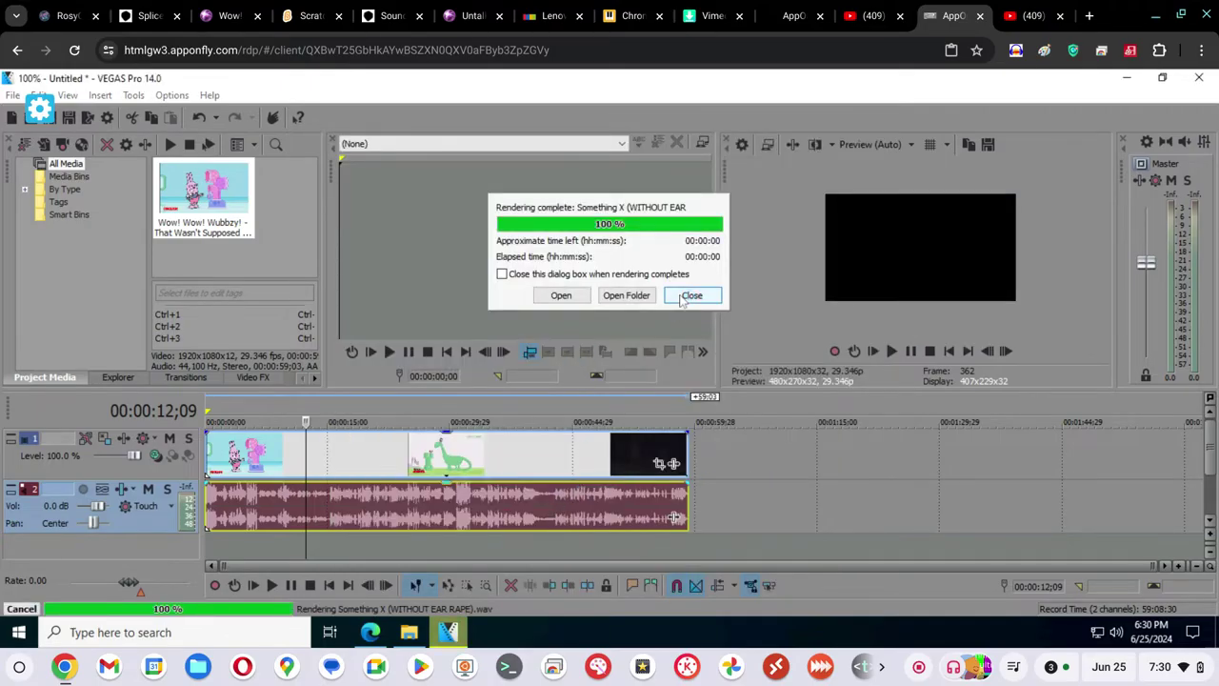
left_click(689, 296)
Replace the audio track with the rendered "Something X (WITHOUT EAR RAPE)" wave file from Documents, aligned to the start of the timeline
right_click(711, 499)
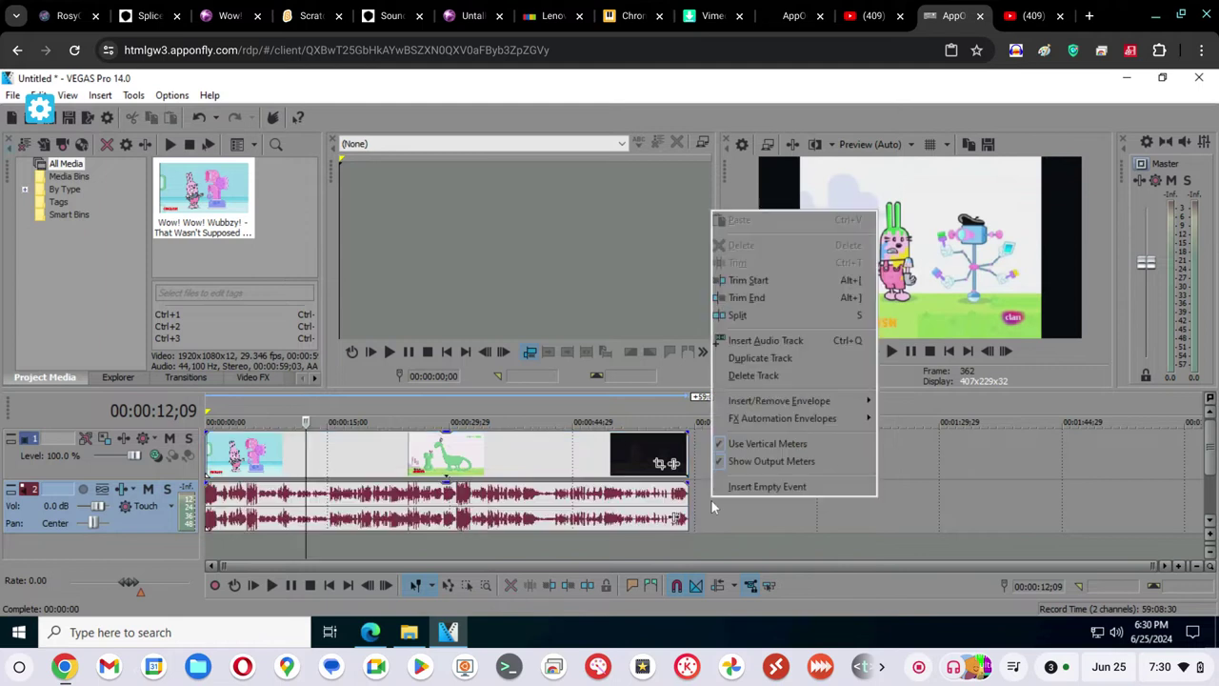
left_click(735, 379)
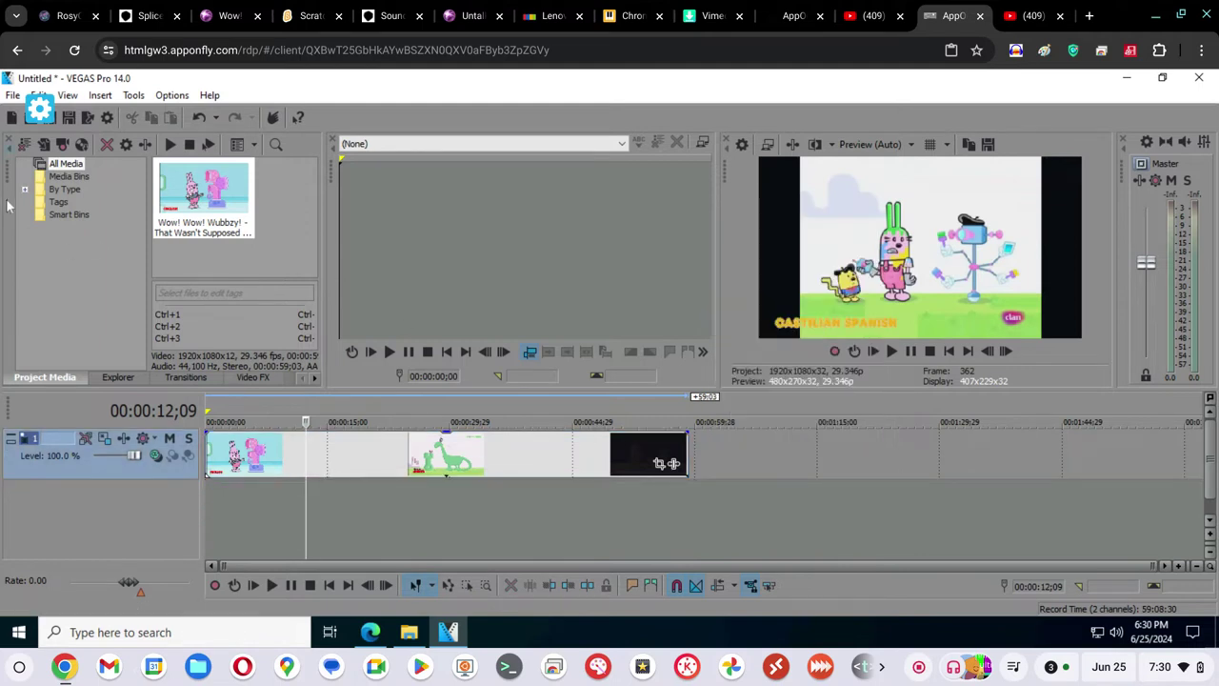
left_click(12, 96)
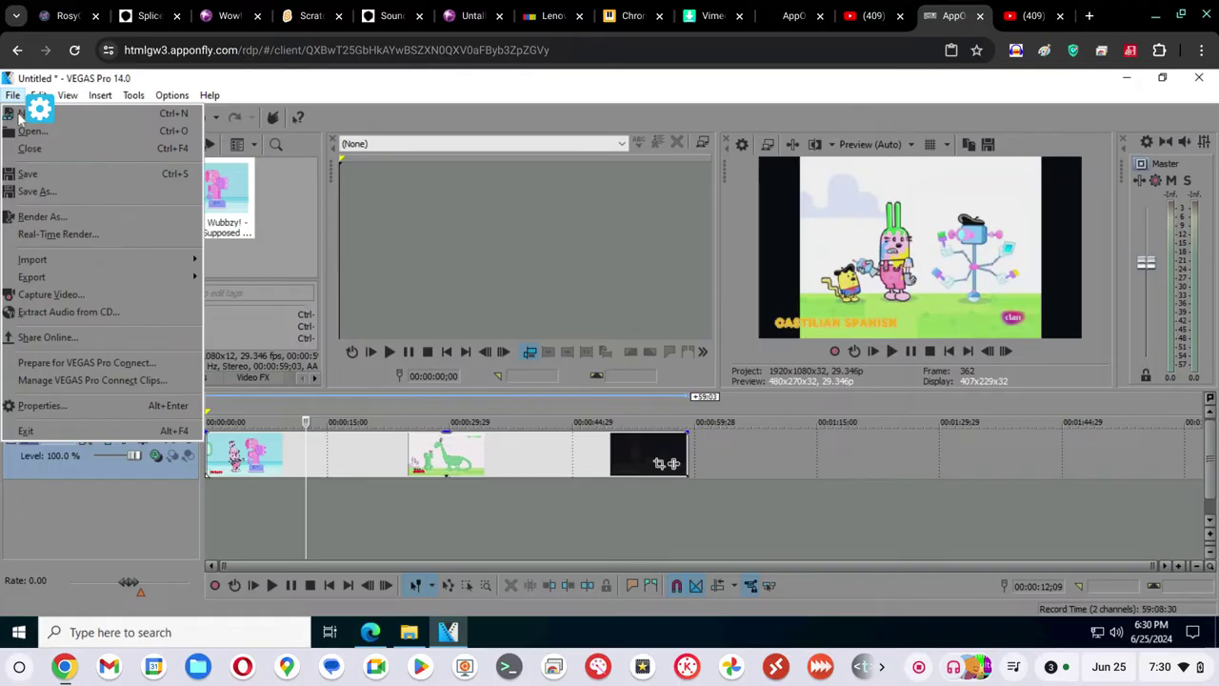
left_click(28, 132)
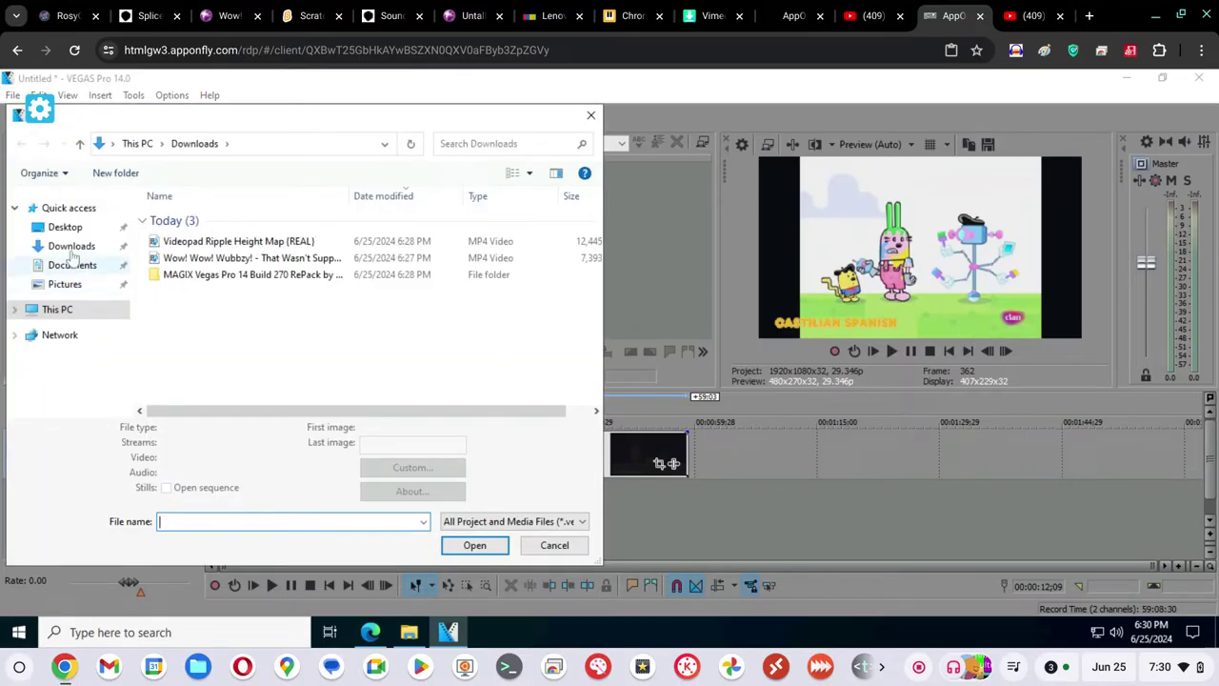
left_click(74, 265)
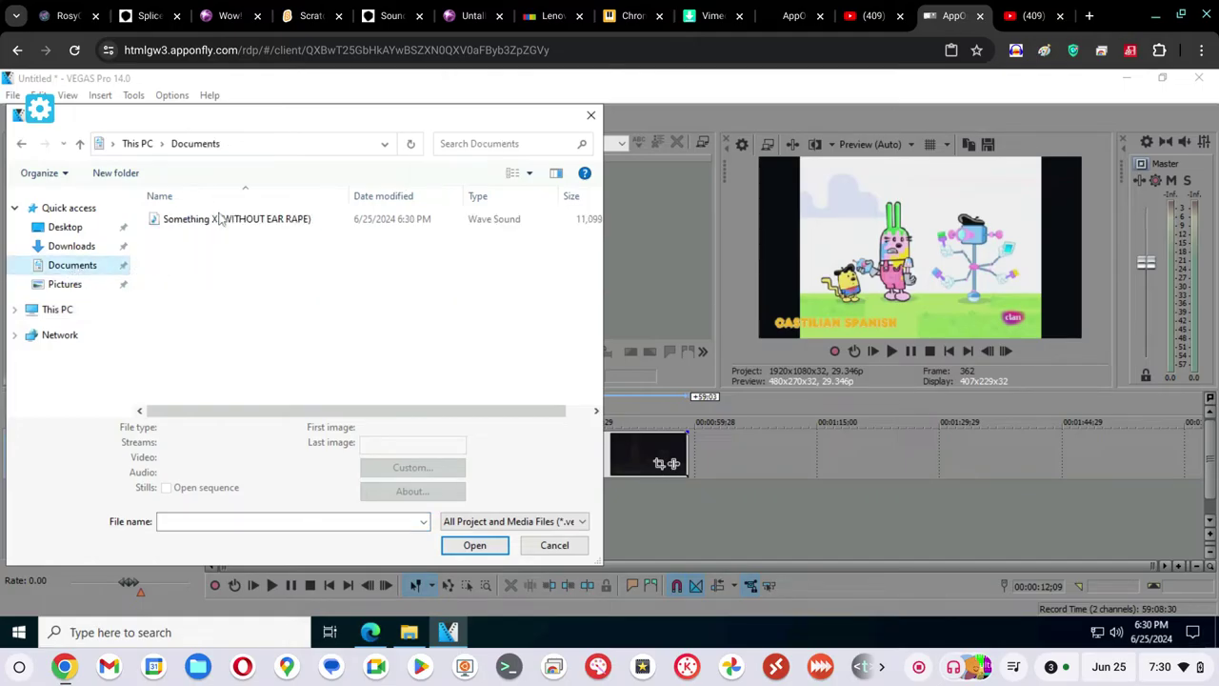
left_click(219, 220)
left_click(471, 546)
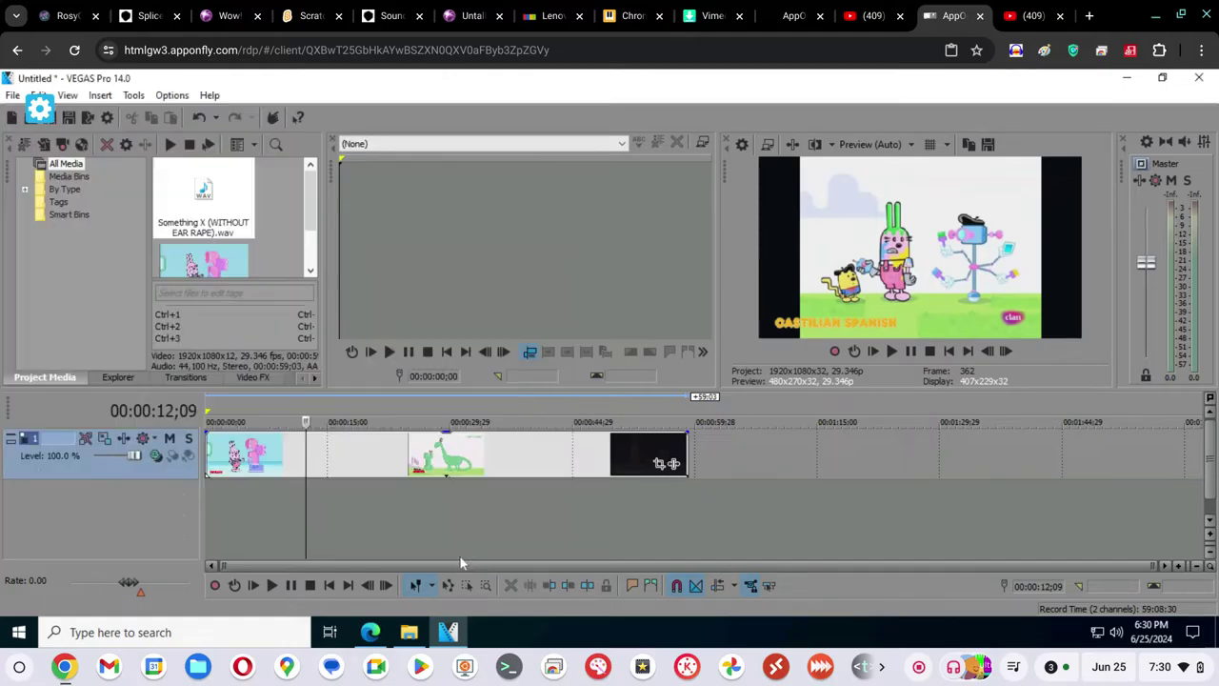
left_click_drag(497, 521, 282, 521)
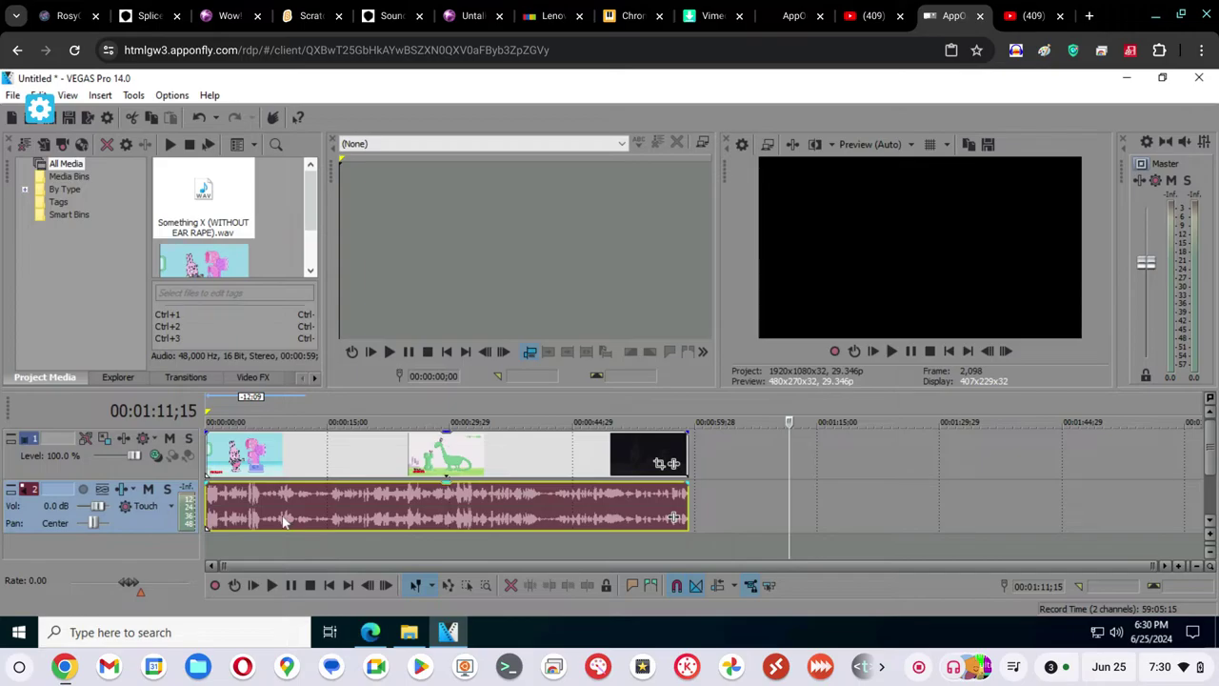
left_click(948, 351)
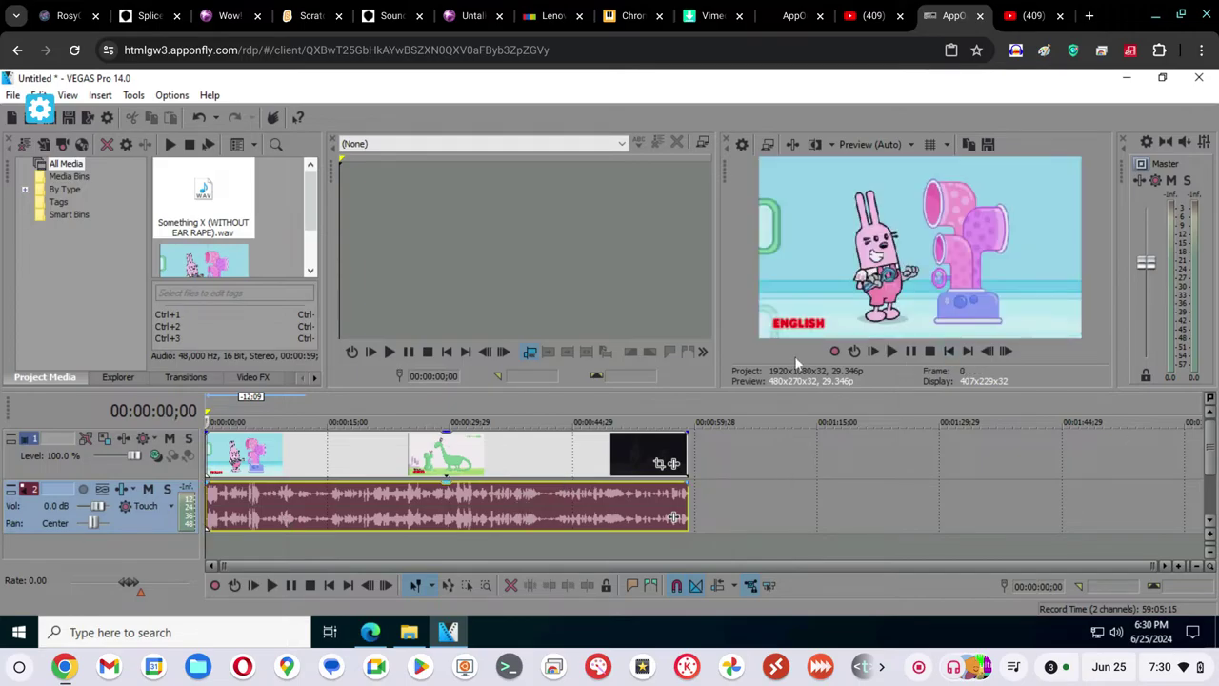
Try to add the "Videopad Ripple Height Map (REAL)" video from Downloads onto the existing tracks, and undo the insertion
left_click(12, 96)
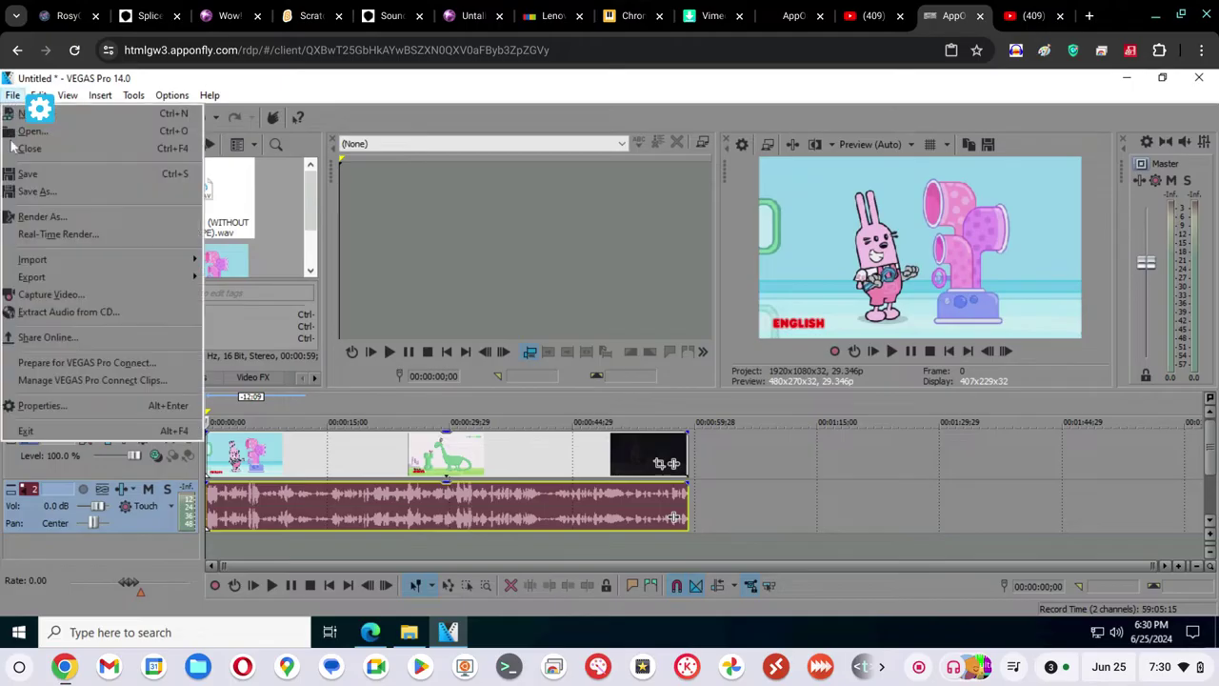
left_click(51, 133)
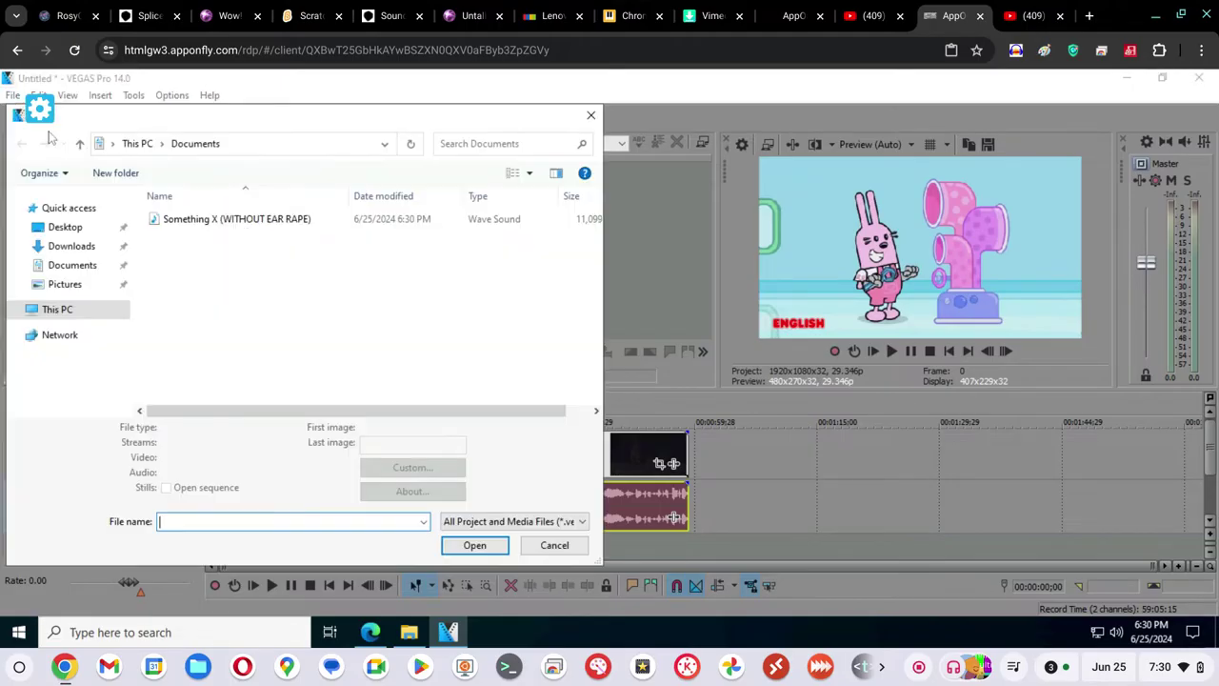
left_click(72, 246)
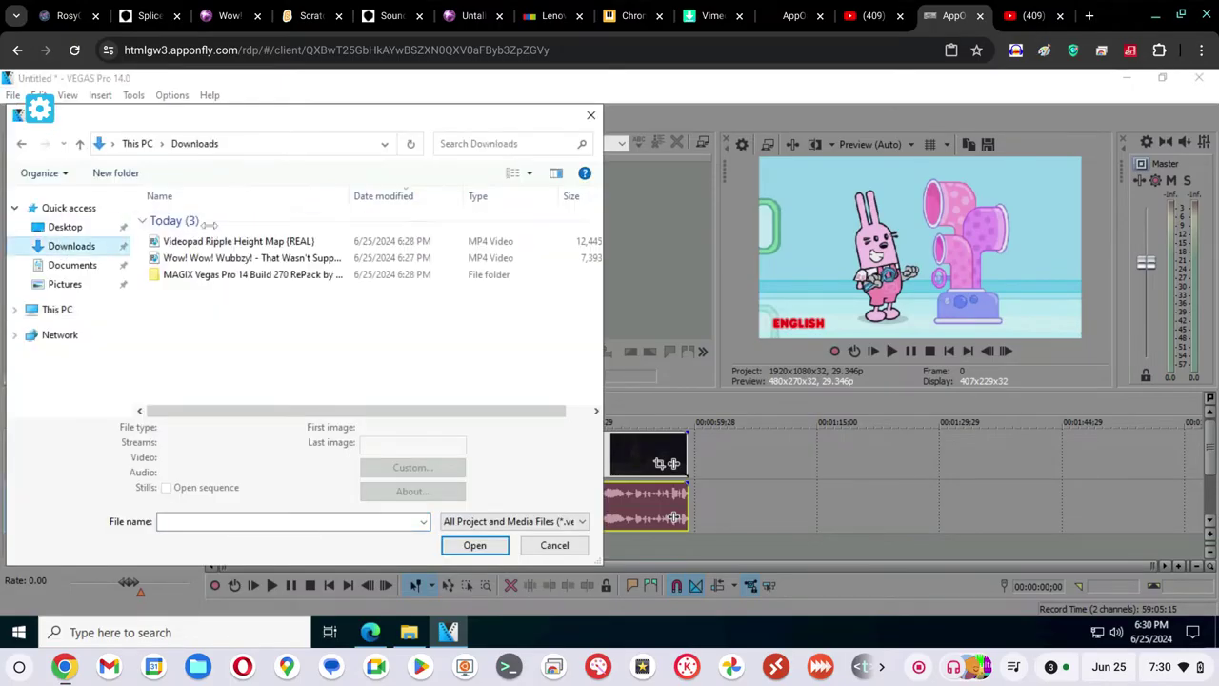
left_click(233, 241)
left_click(468, 562)
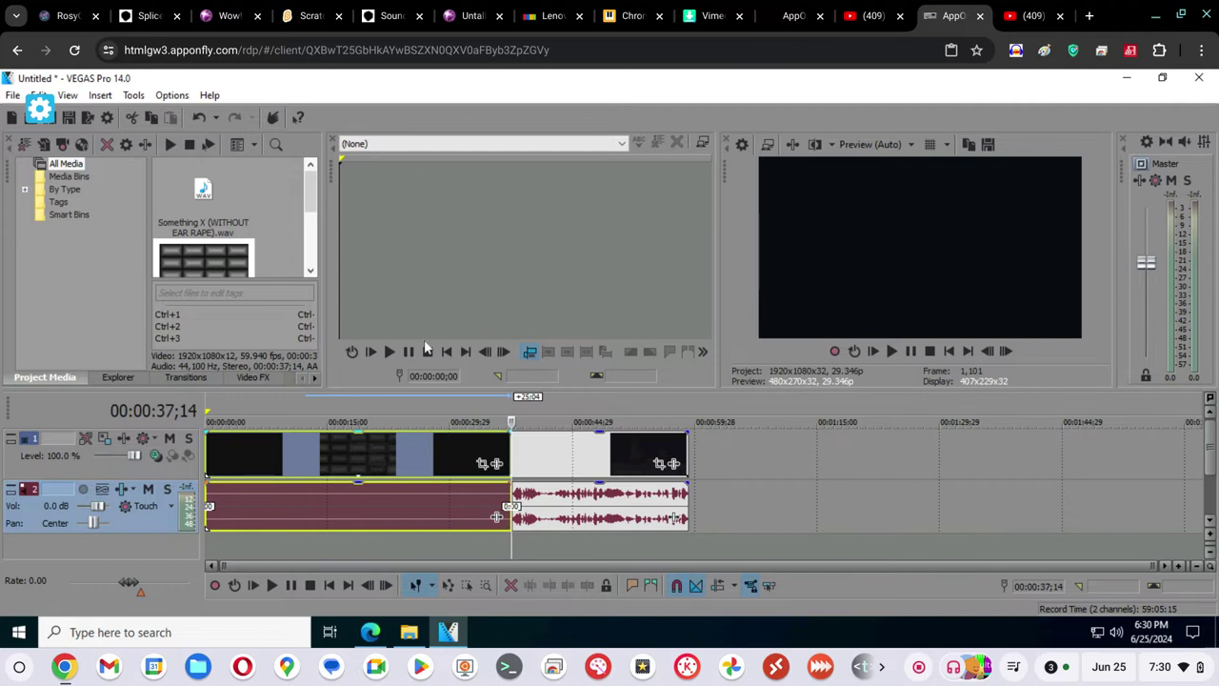
left_click(201, 119)
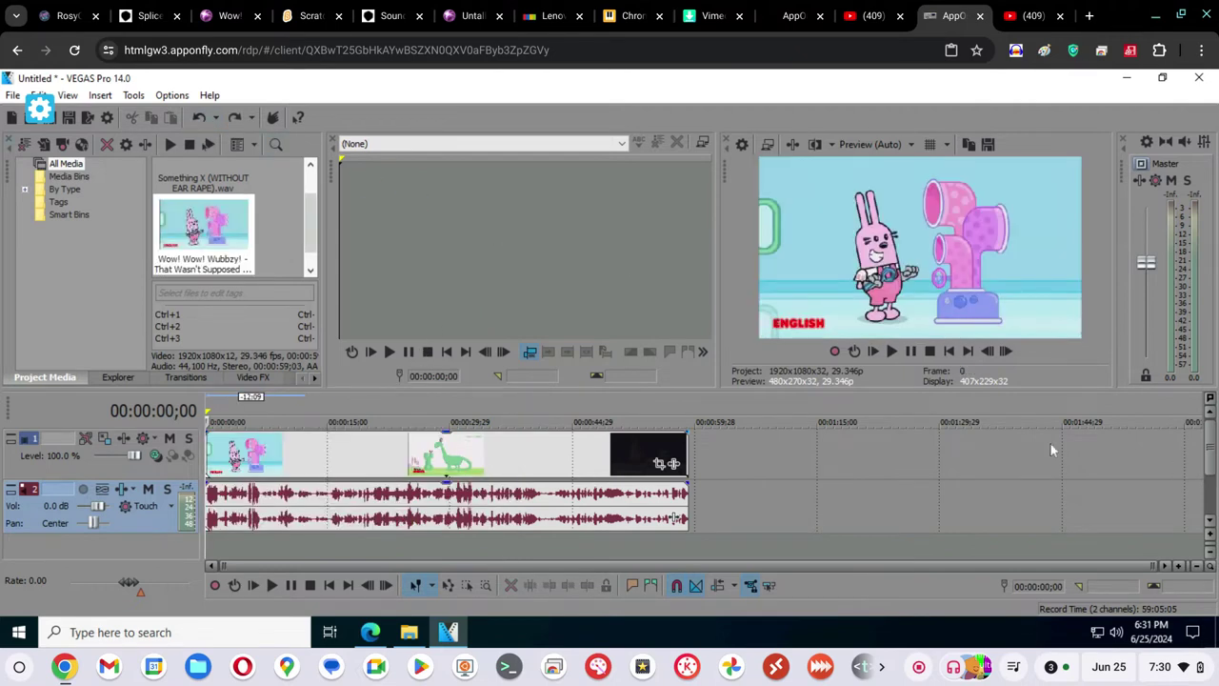
Insert a new video track above the existing one and add "Videopad Ripple Height Map (REAL)" from Downloads at its start
right_click(955, 446)
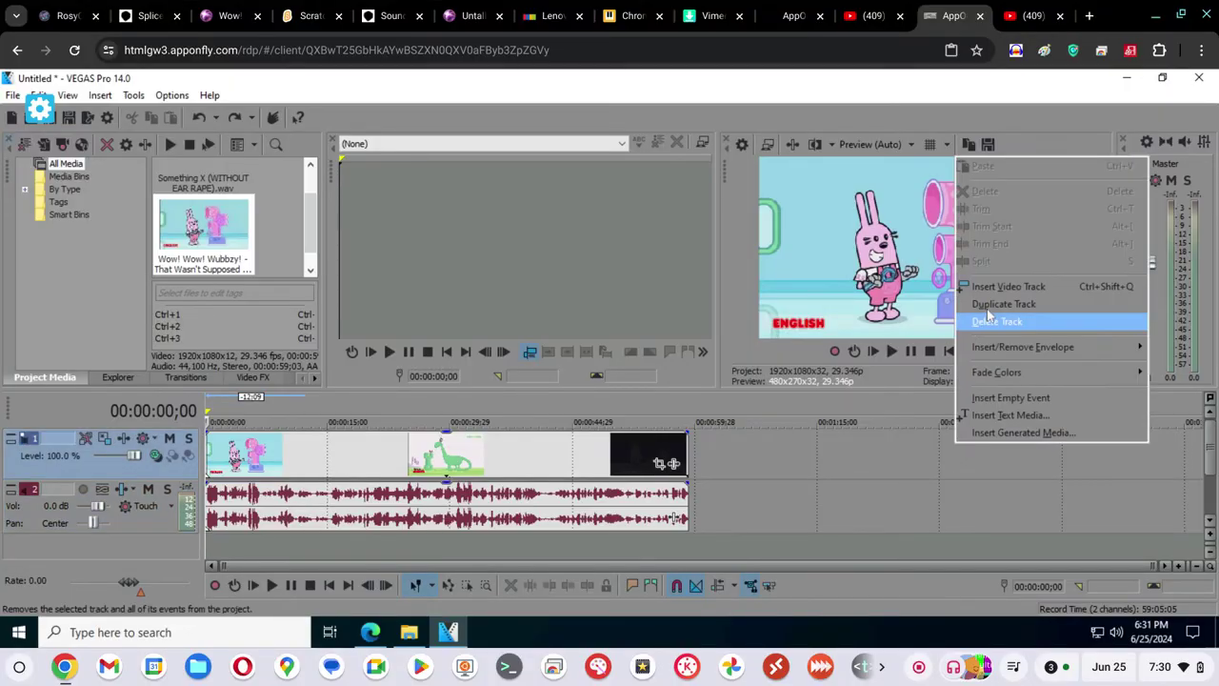
left_click(996, 285)
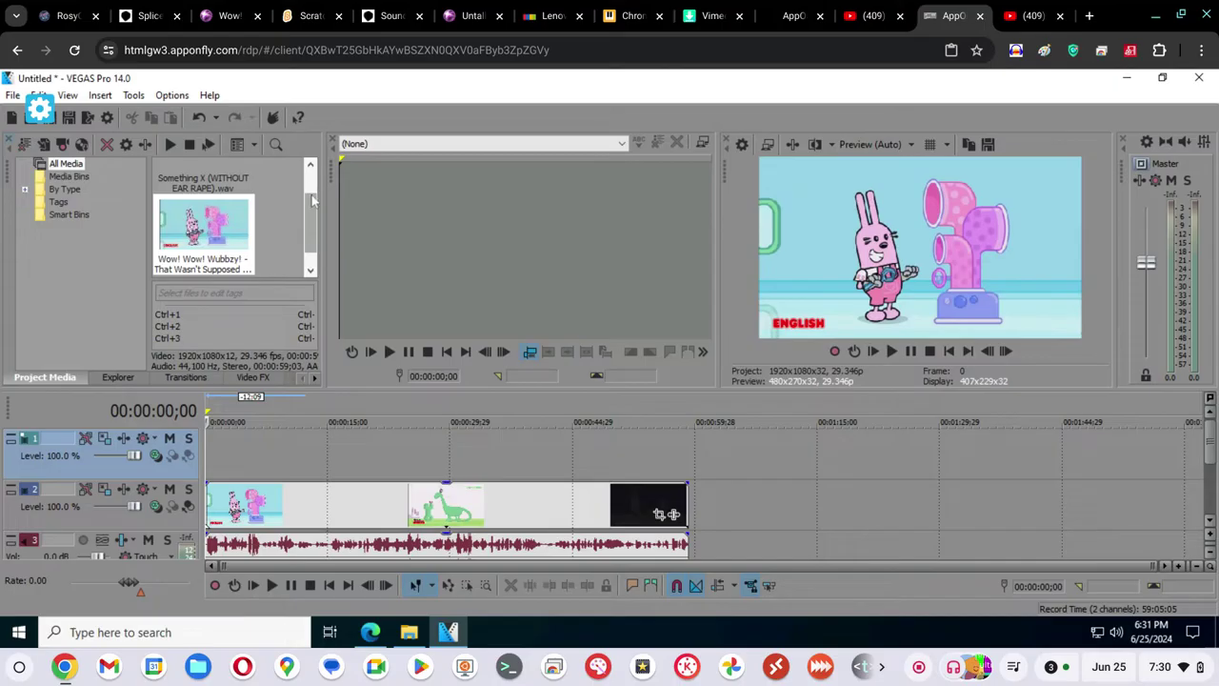
left_click_drag(312, 200, 313, 186)
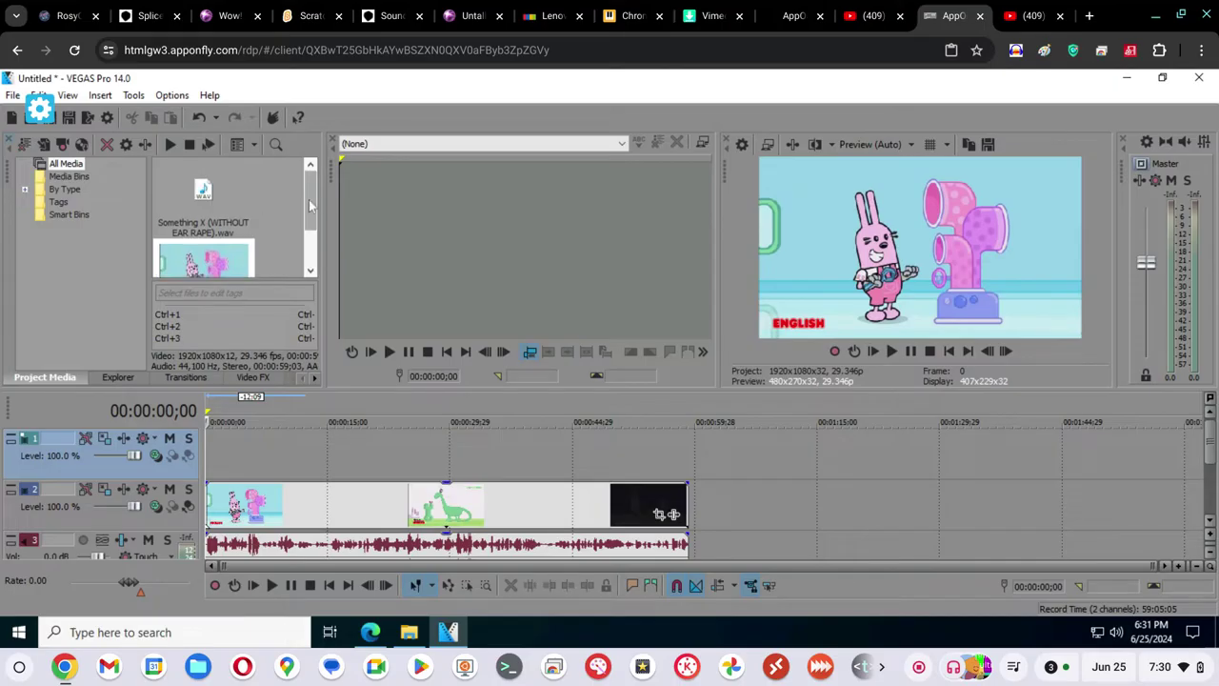
left_click(12, 97)
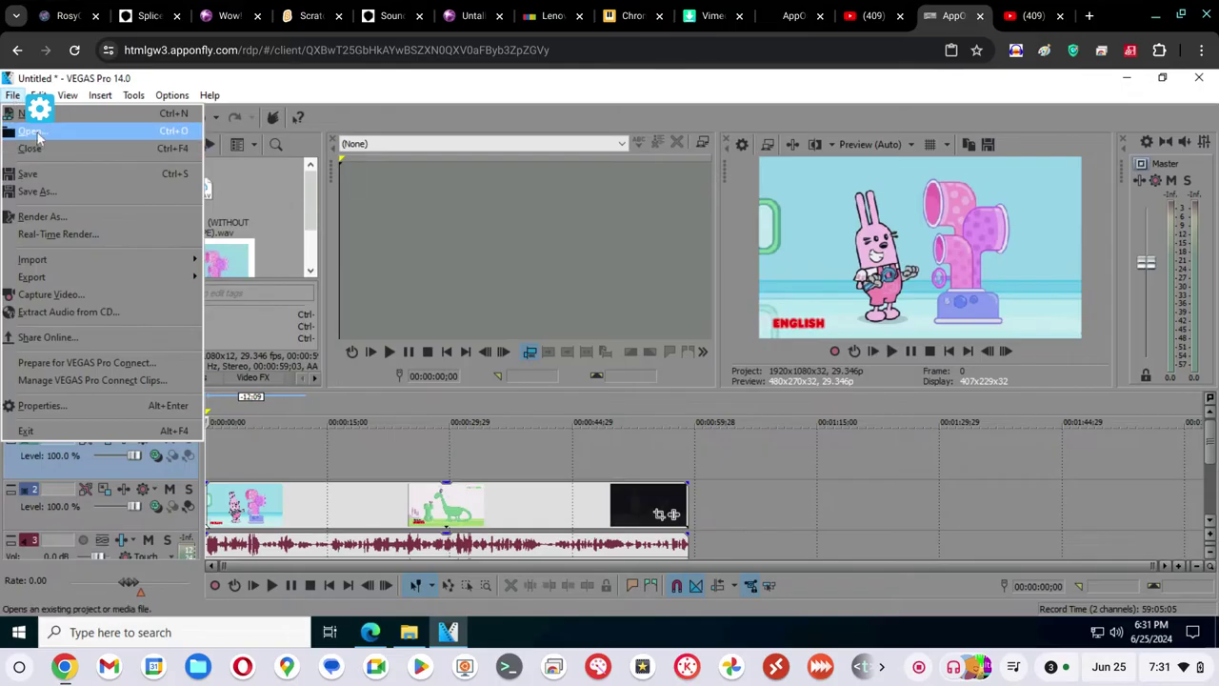
left_click(34, 132)
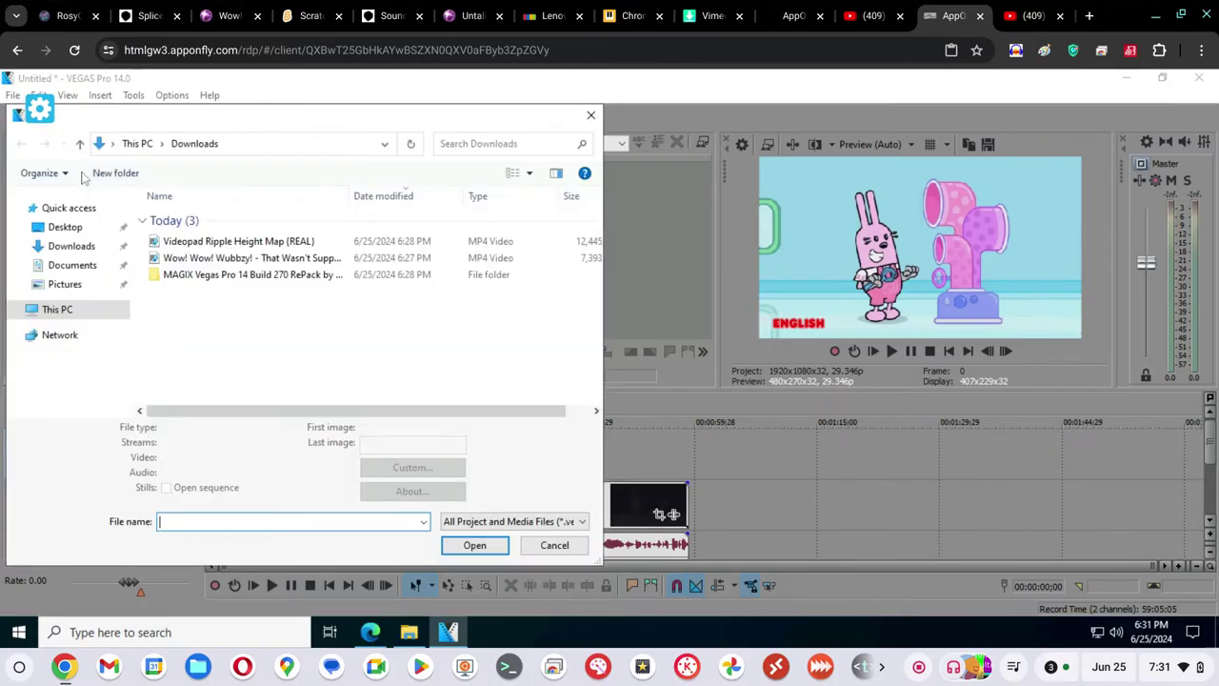
left_click(208, 243)
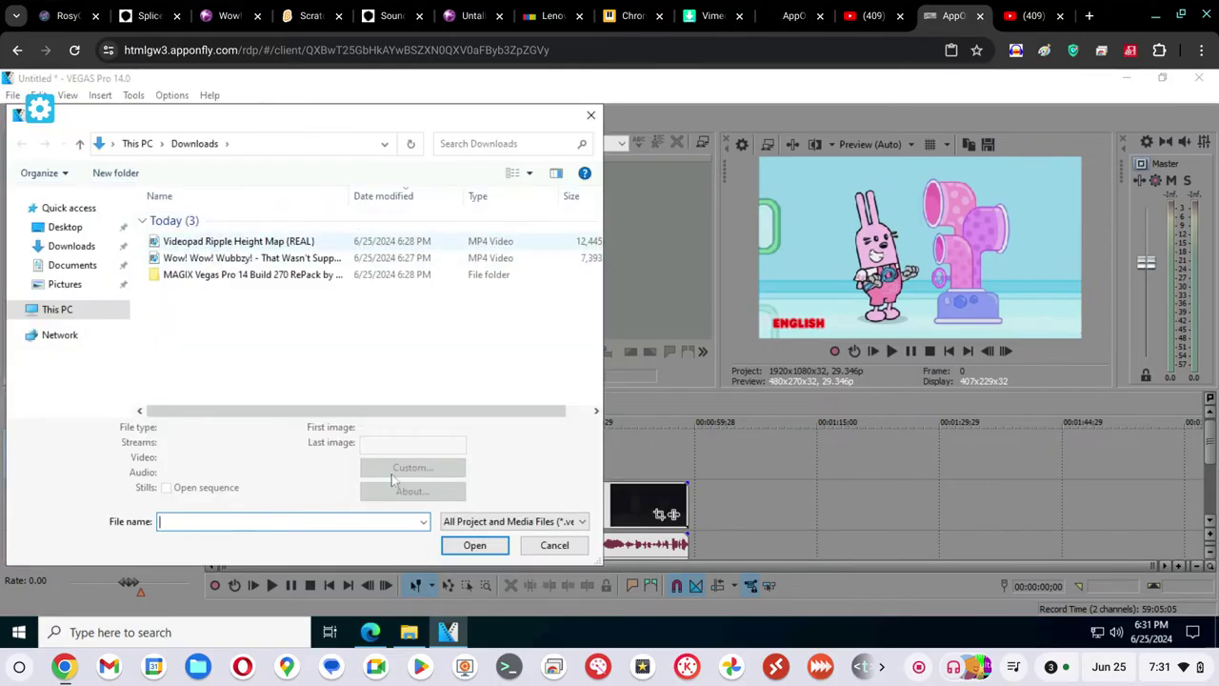
left_click(474, 563)
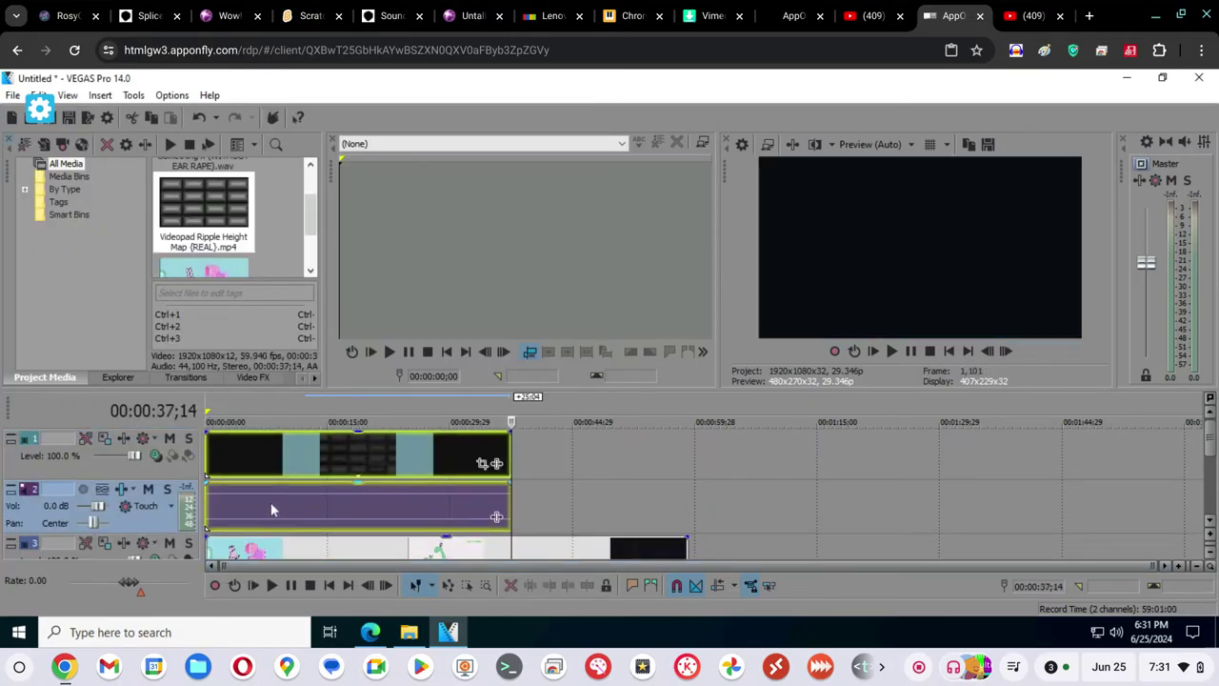
Delete the ripple video's separate audio track and extend the ripple clip to the end of the Wubbzy clip
right_click(160, 522)
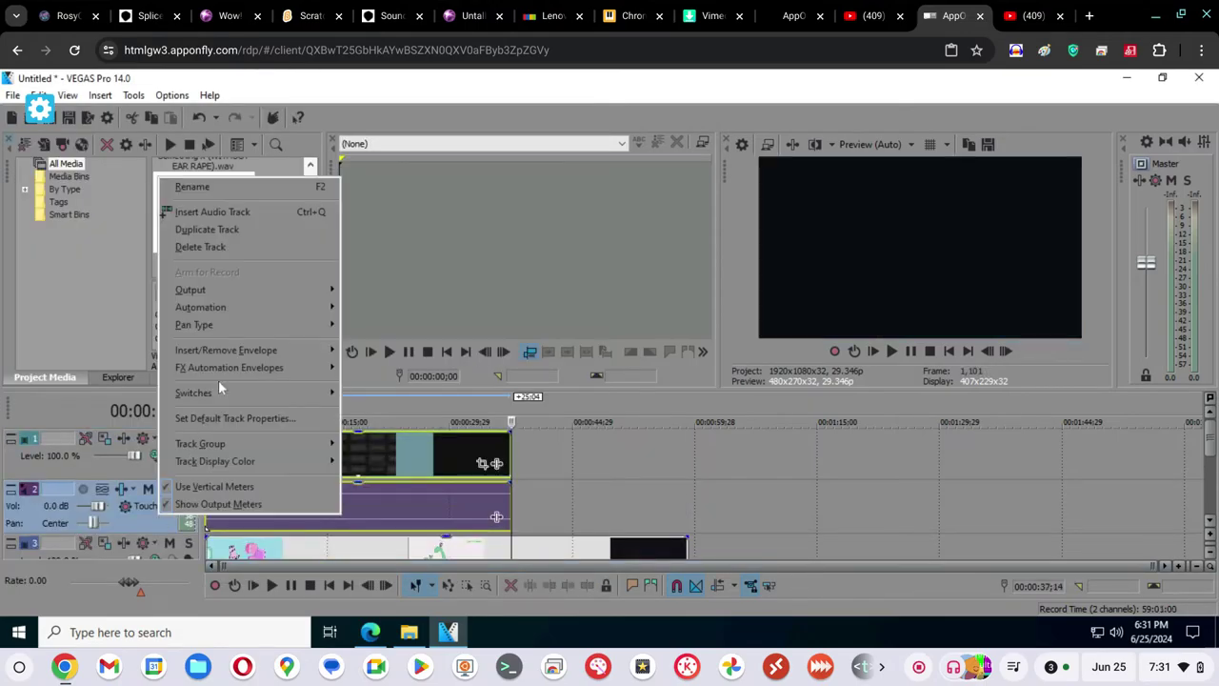
left_click(202, 246)
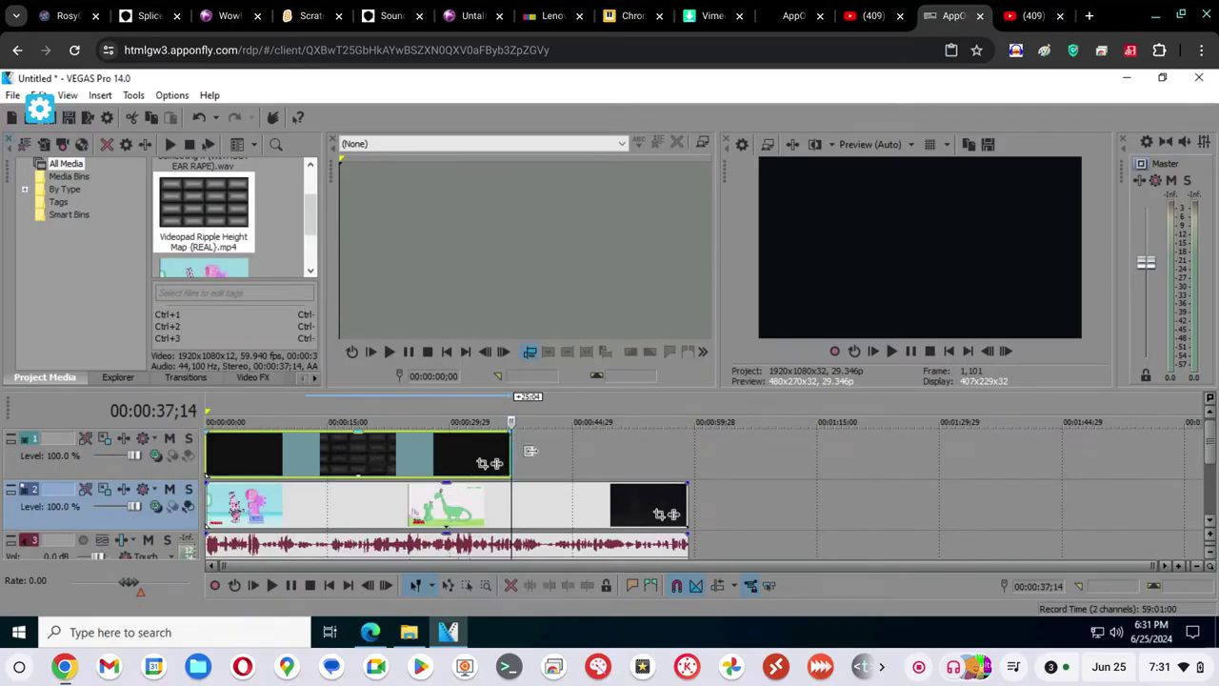
left_click(514, 460)
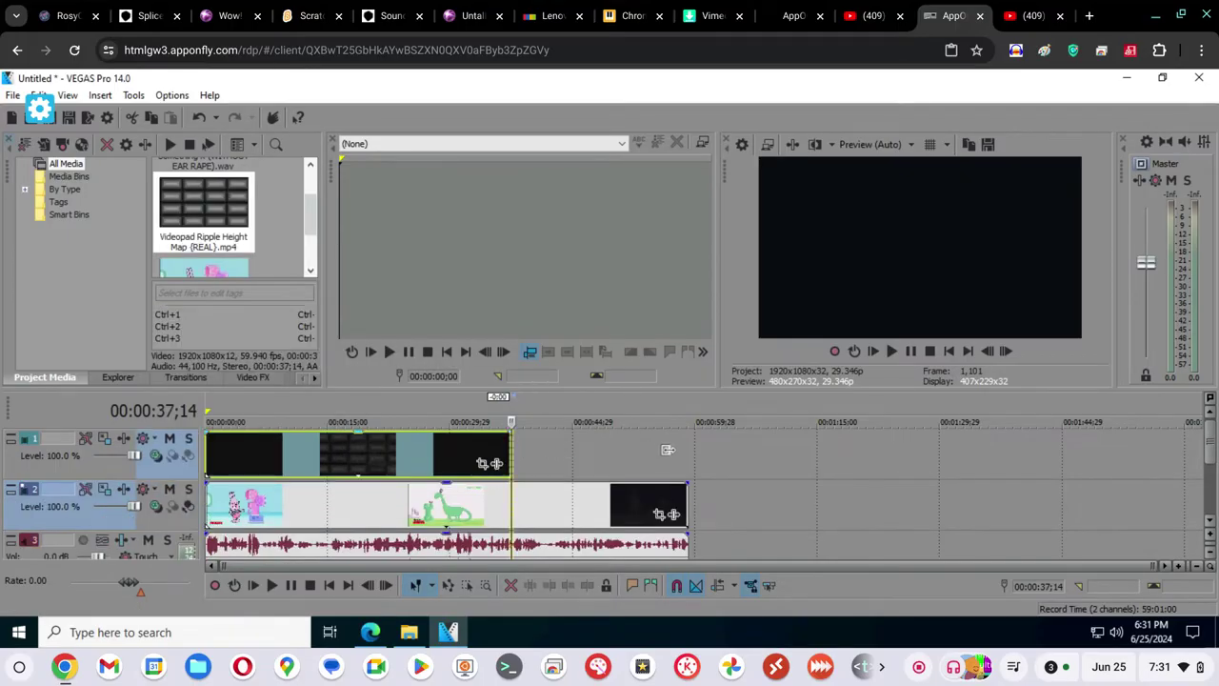
left_click_drag(671, 447, 583, 455)
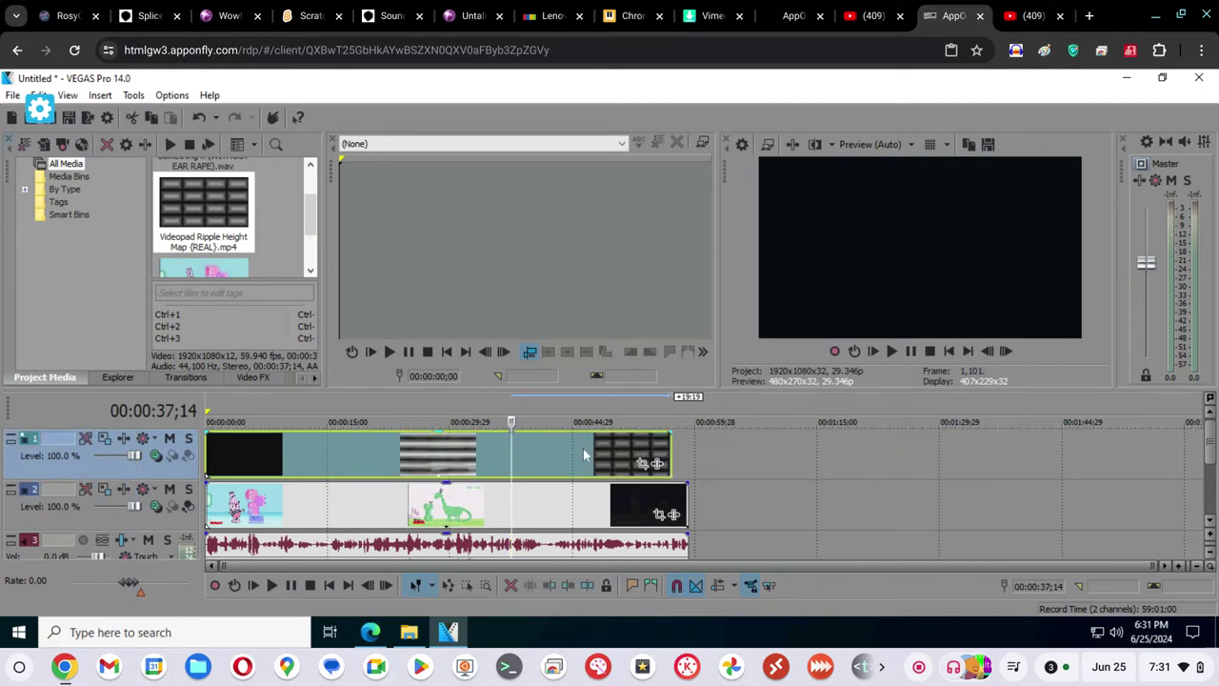
left_click_drag(673, 448, 688, 449)
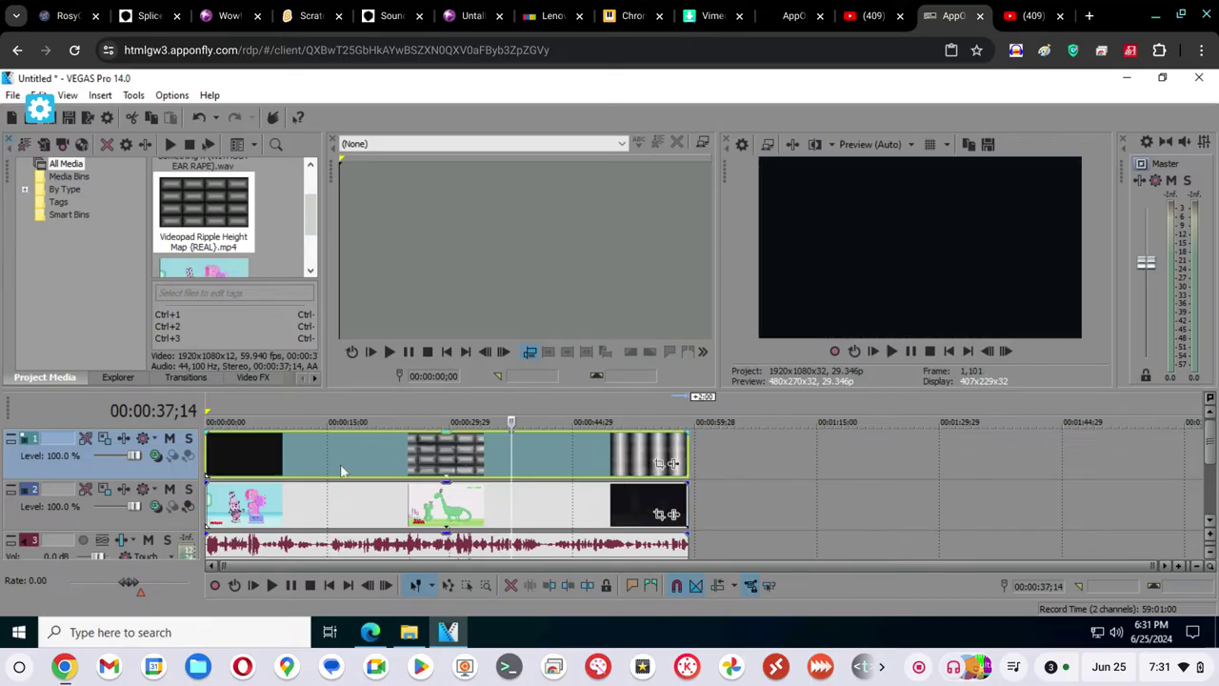
Apply the VEGAS Height Map plug-in as the custom compositing mode of the ripple video track
left_click(437, 466)
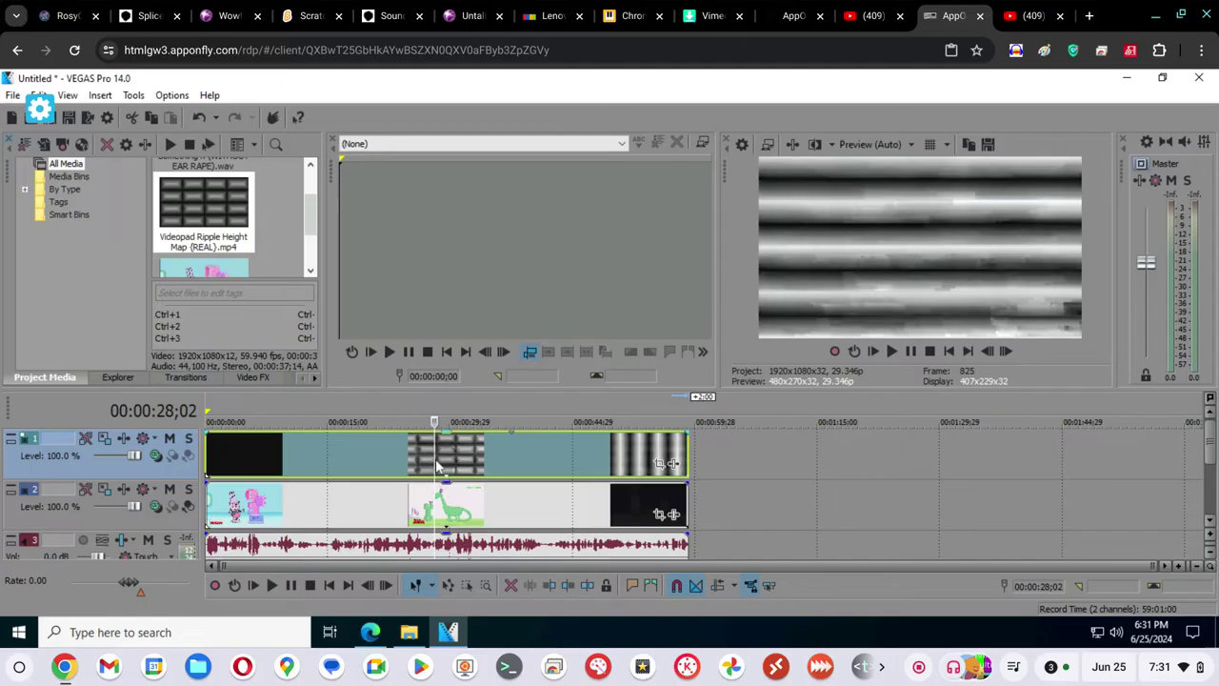
left_click(157, 456)
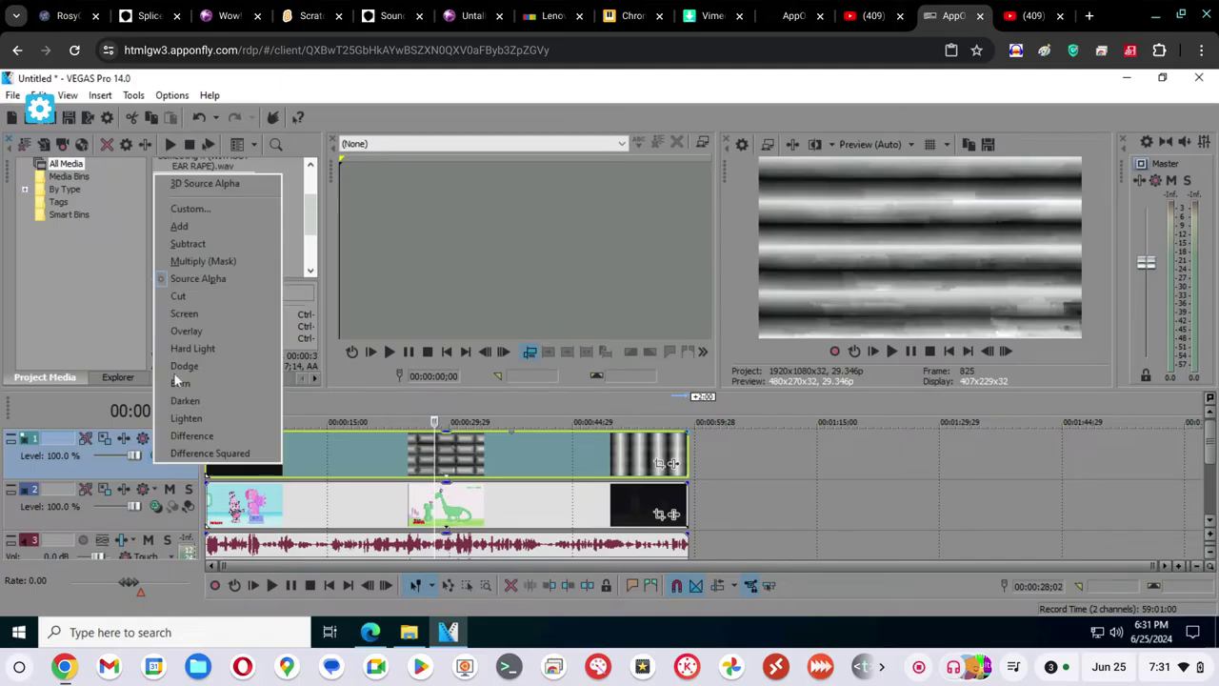
left_click(195, 209)
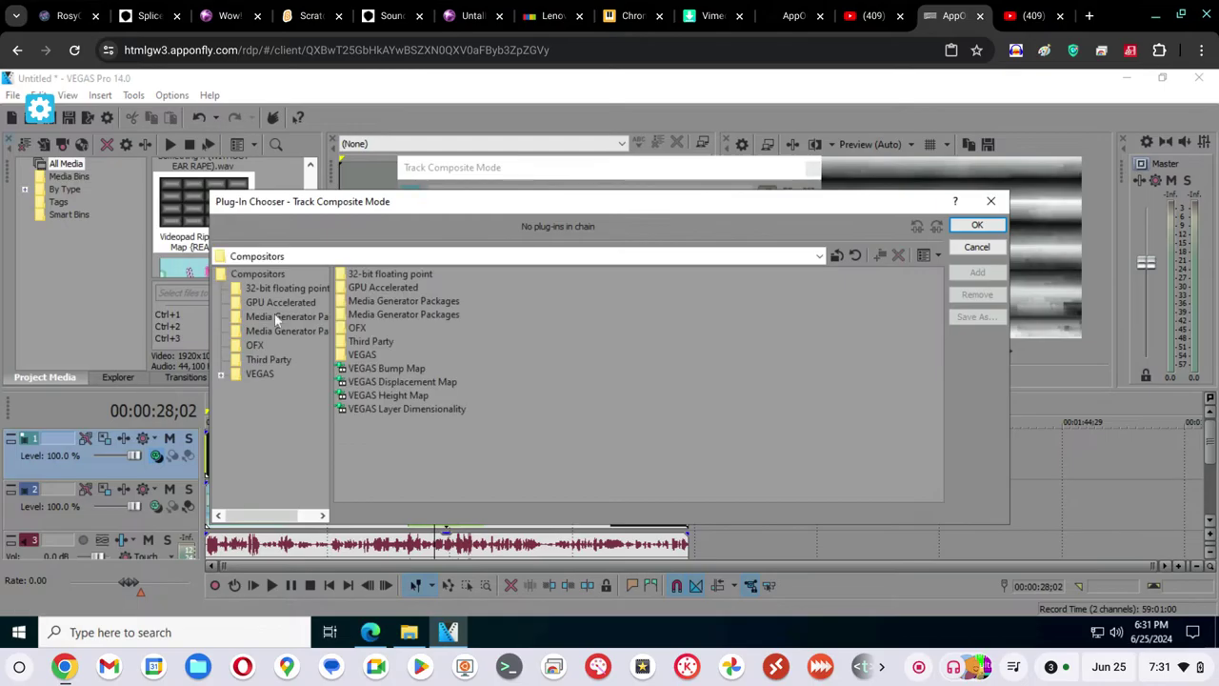
left_click(399, 396)
left_click(980, 227)
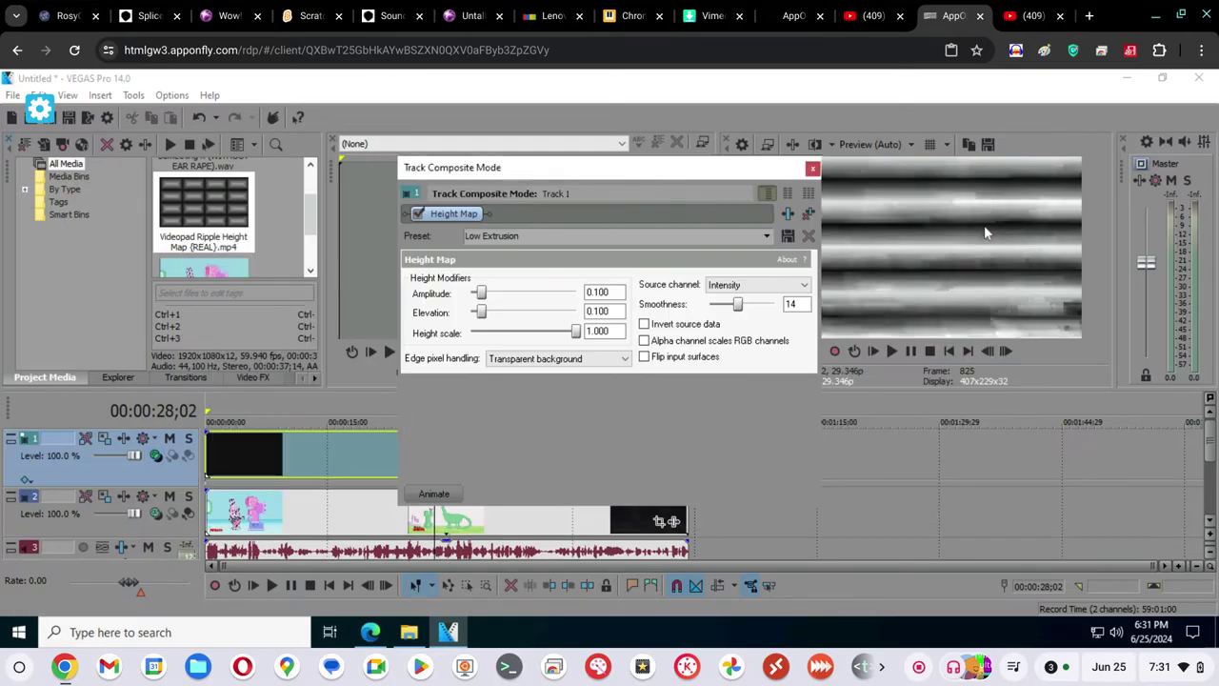
Set the Height Map smoothness to 31 and amplitude to 0.050, checking the values in the YouTube tutorial
left_click_drag(741, 304, 773, 305)
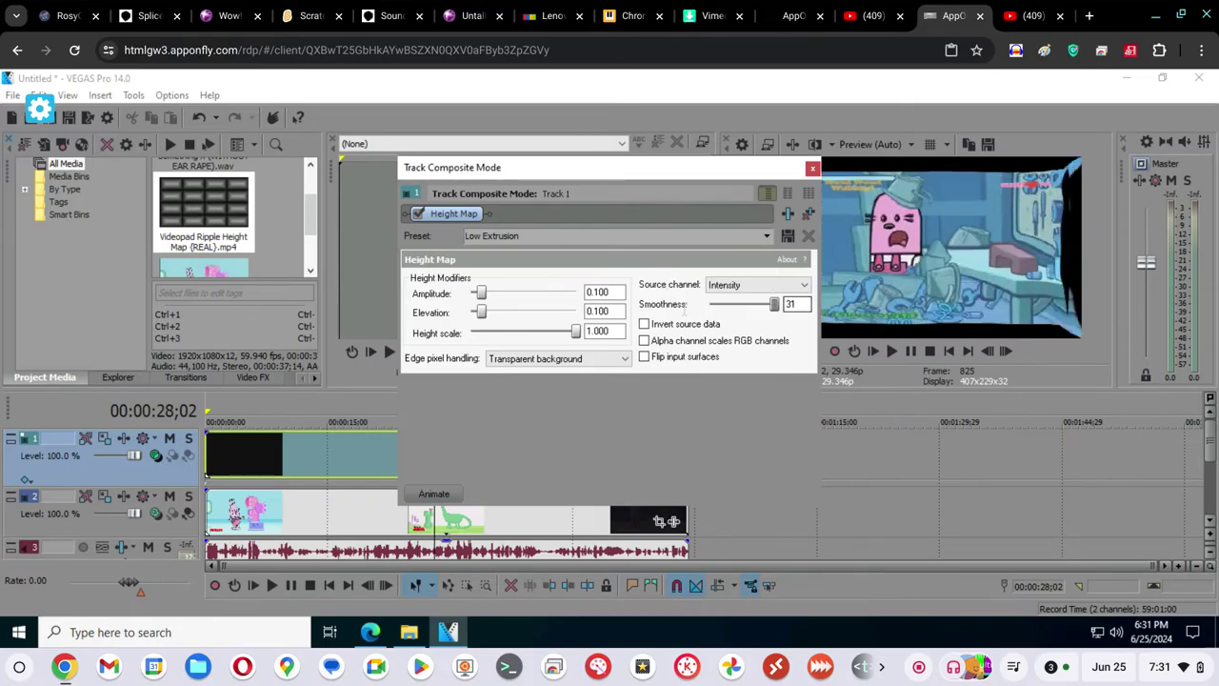
left_click(597, 291)
key("Return")
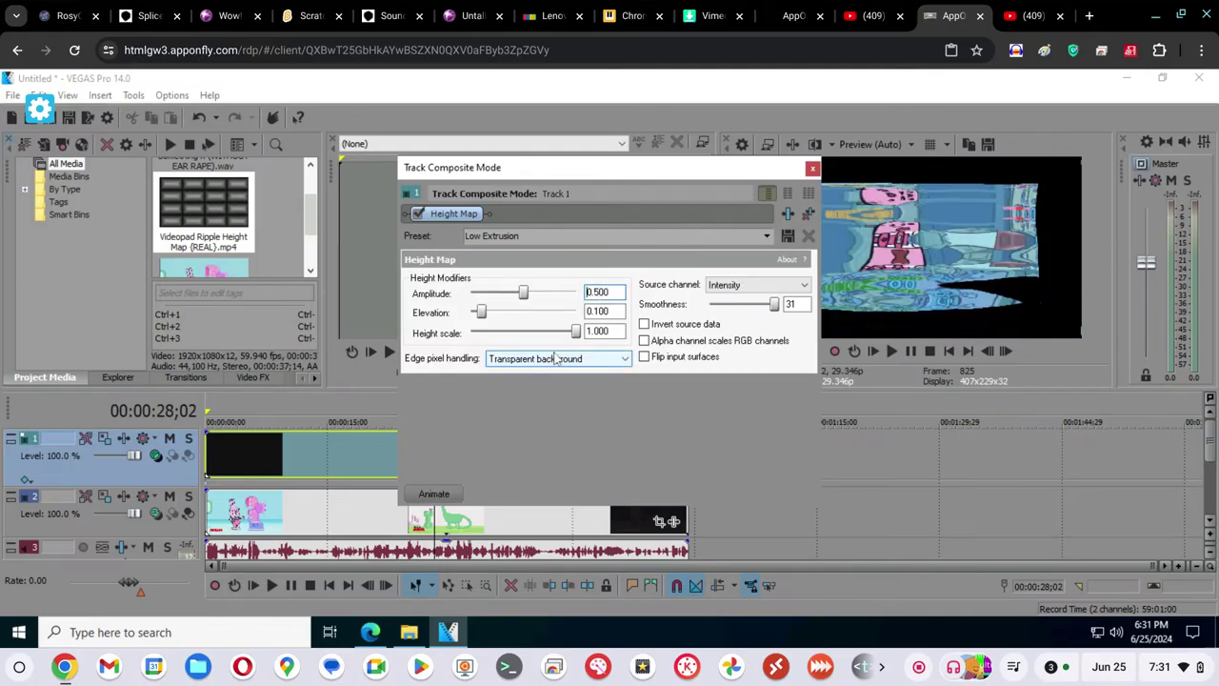
left_click(1026, 17)
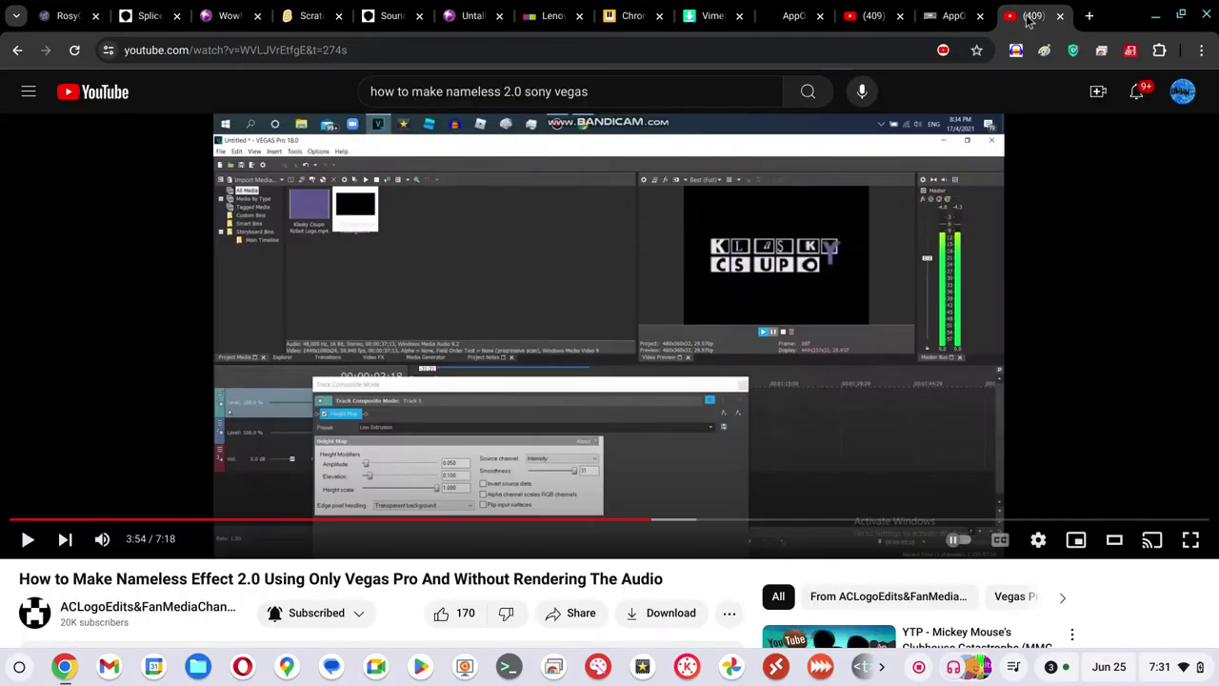
left_click(953, 14)
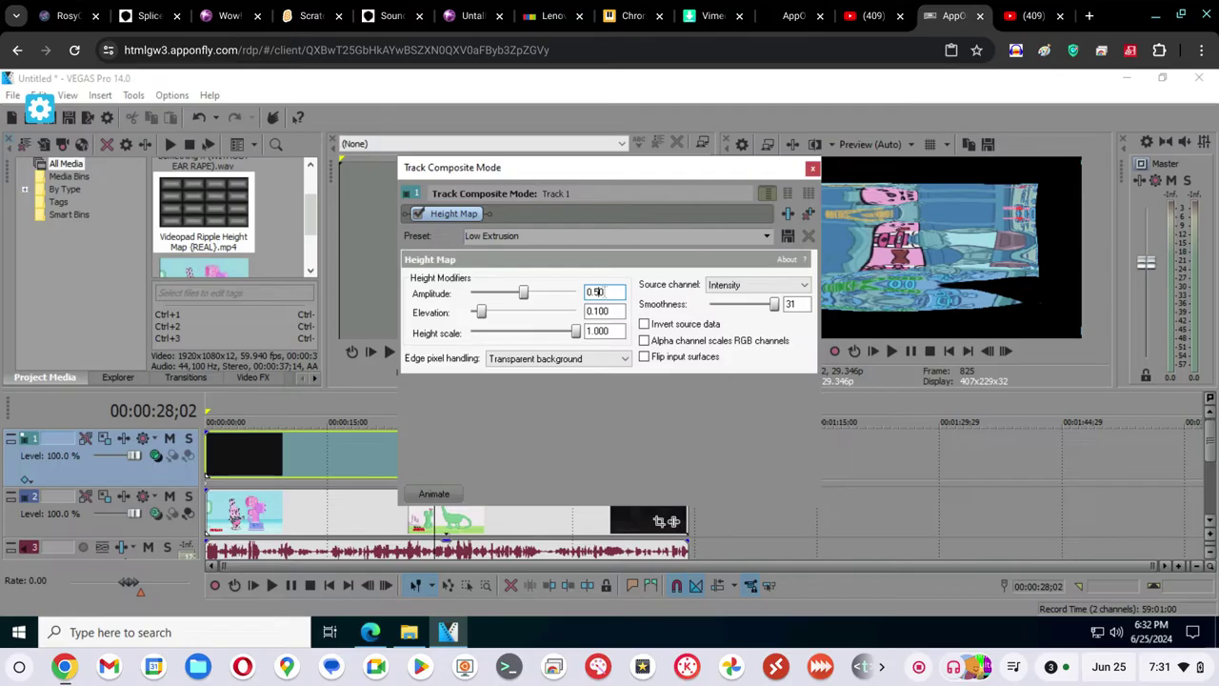
key("Return")
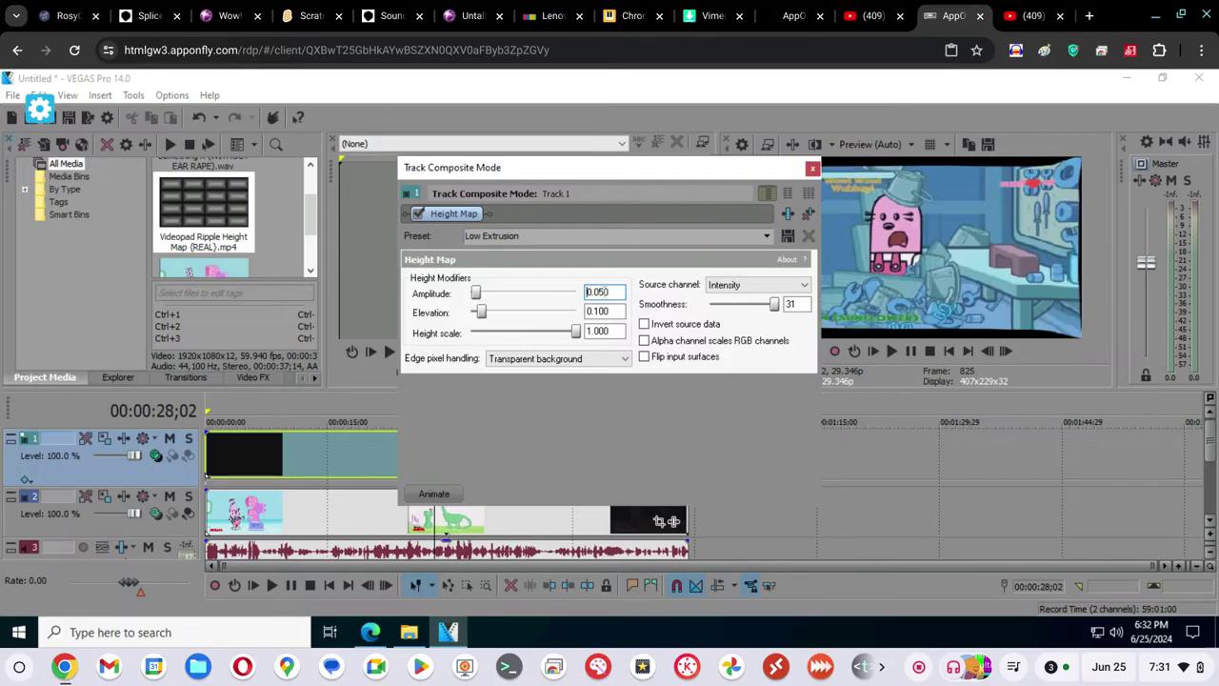
Compare with the YouTube tutorial again, set the Height Map edge pixel handling to "Wrap pixels around", and close the composite settings
left_click(1033, 15)
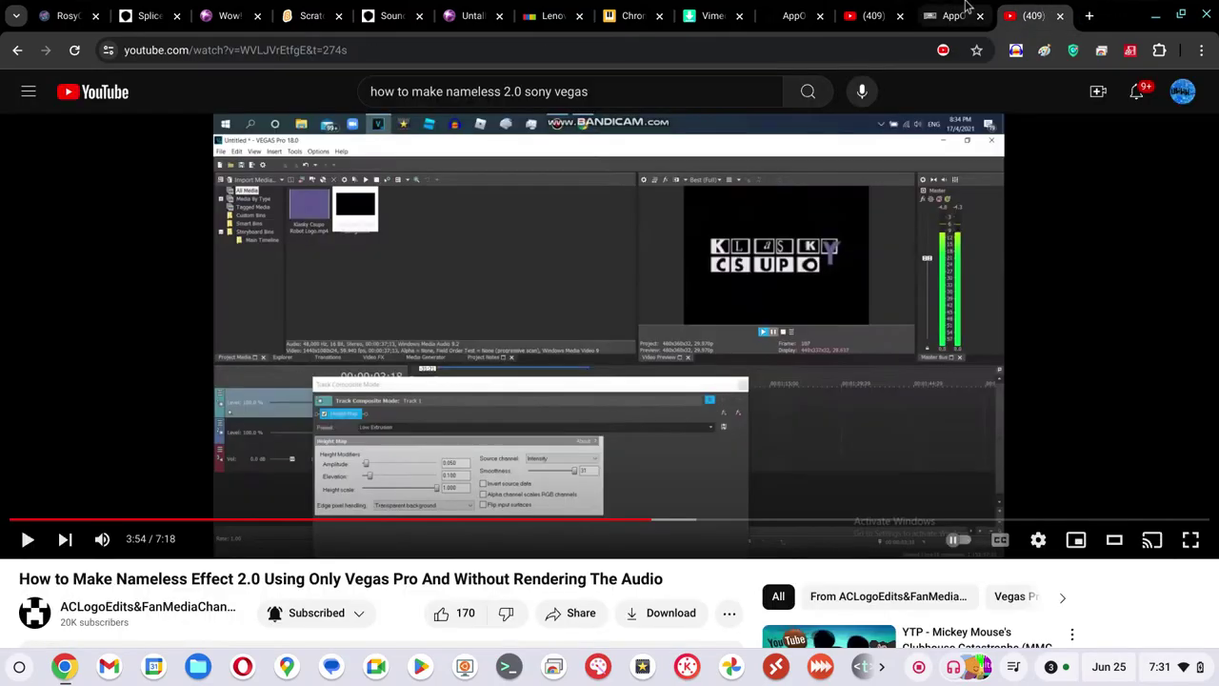
mouse_move(960, 6)
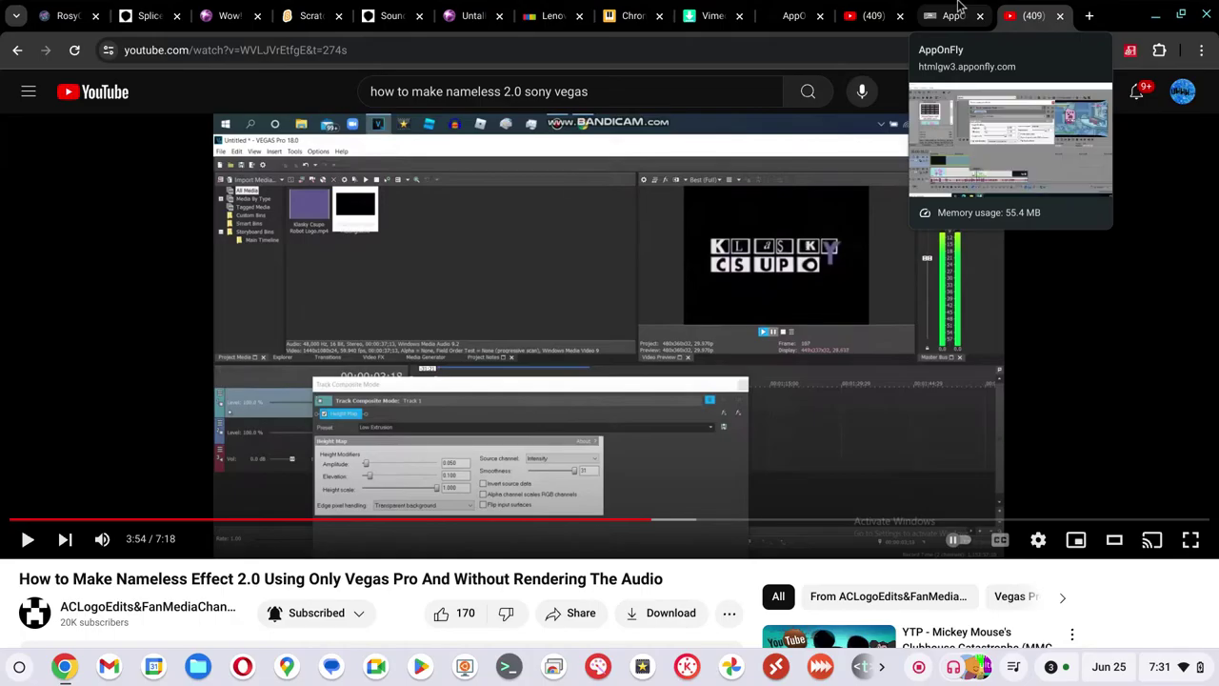
left_click(960, 15)
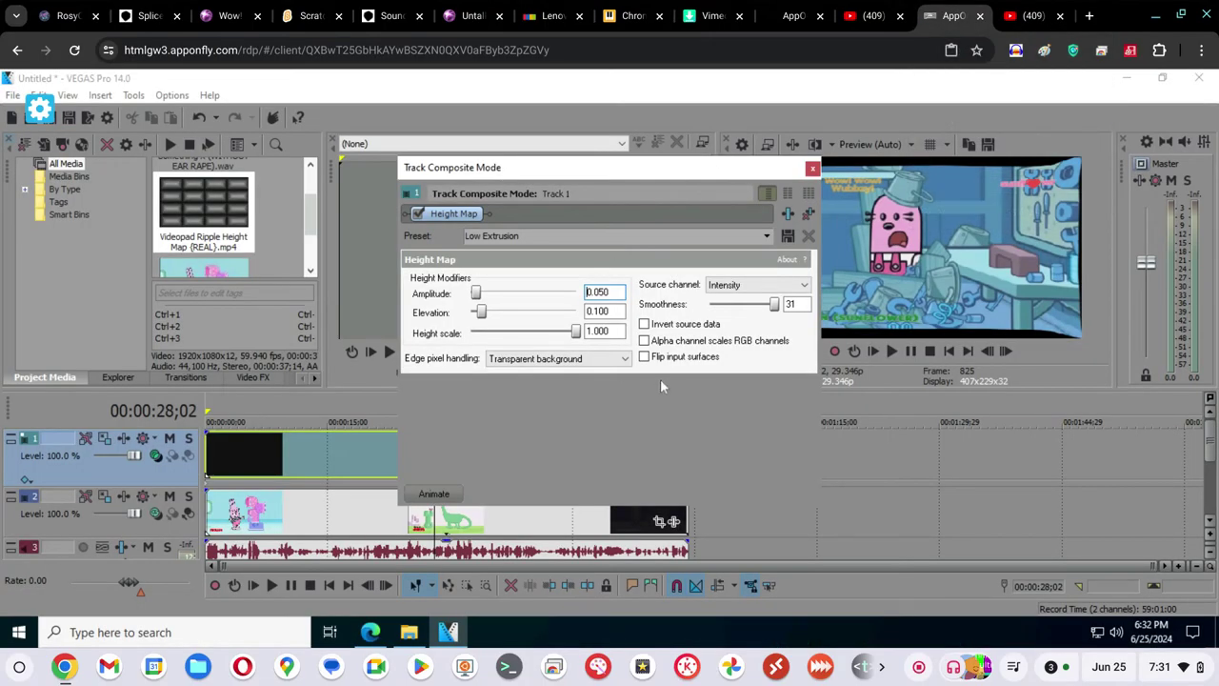
left_click(533, 359)
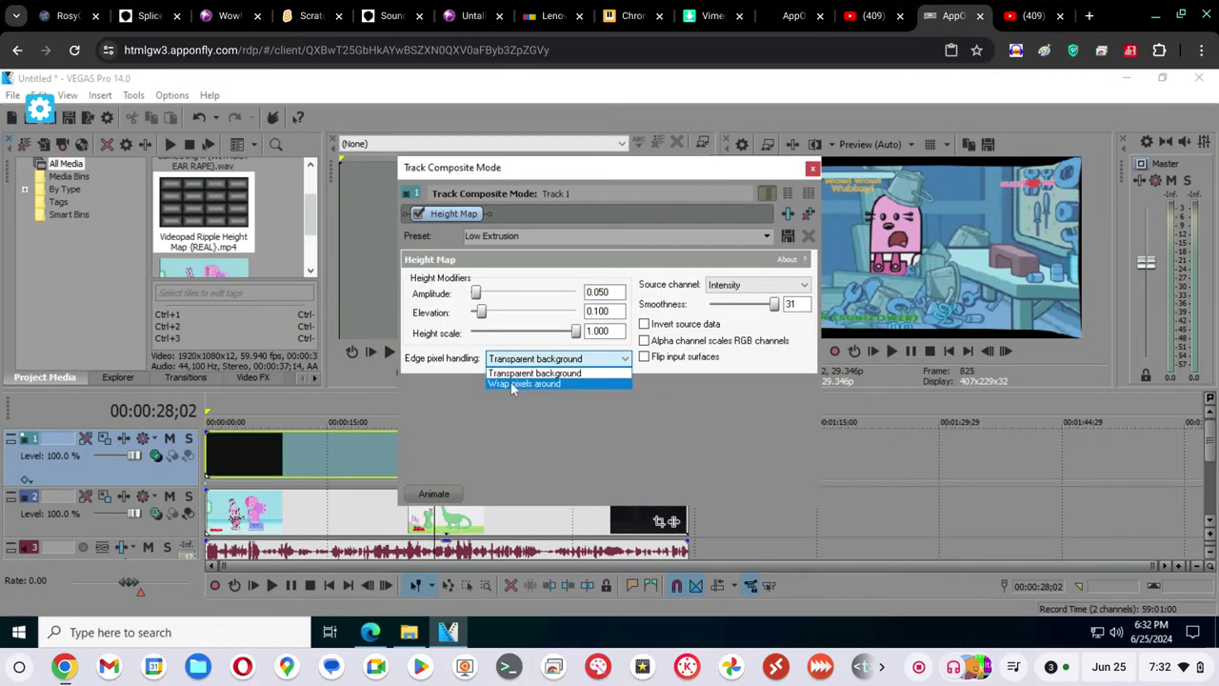
left_click(524, 382)
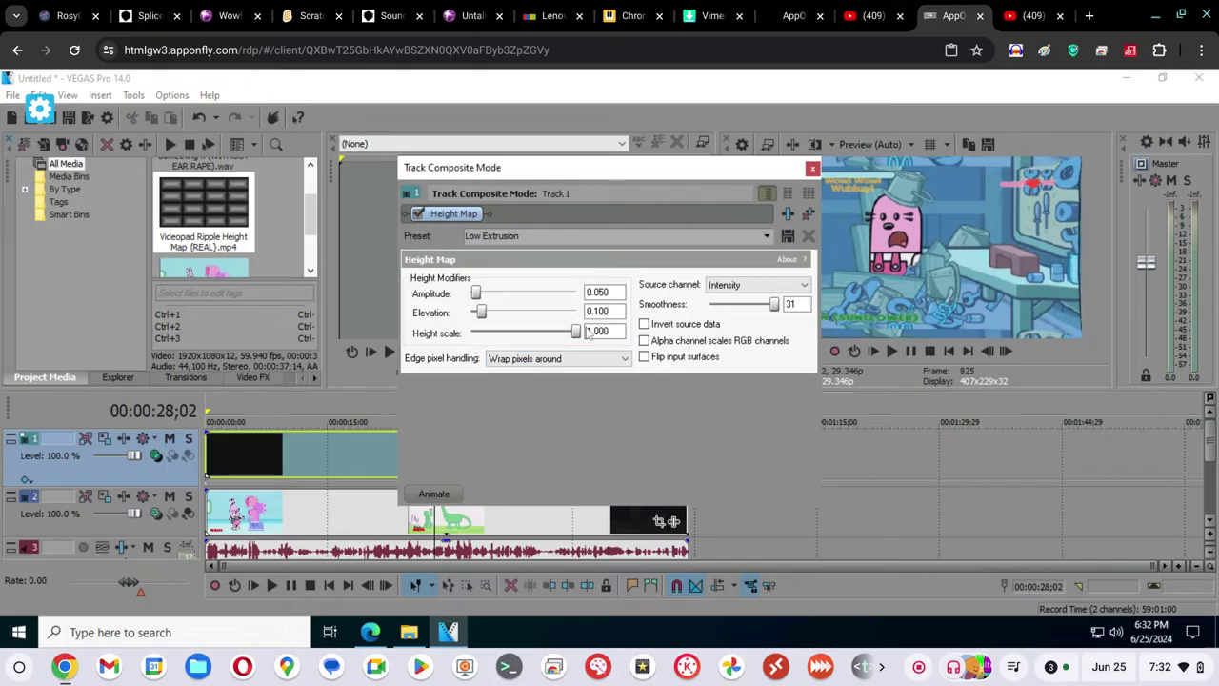
left_click(810, 168)
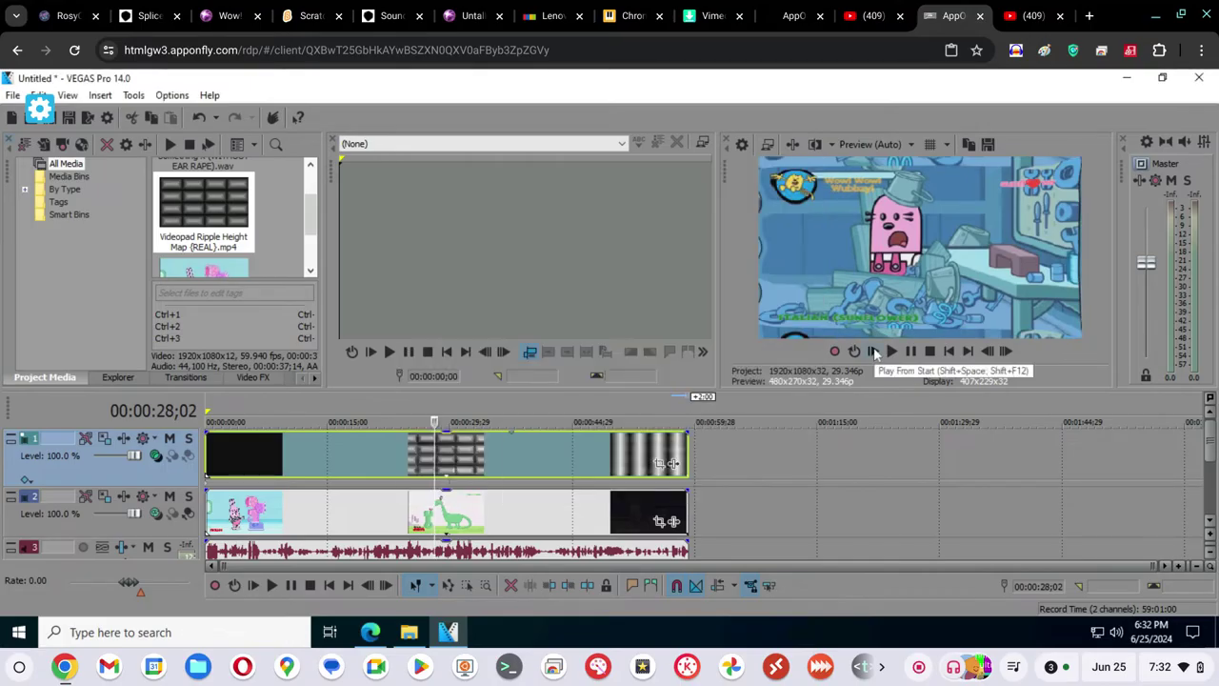
Play the project from the start to preview the ripple effect, pause it, and look over the tracks below
left_click(873, 351)
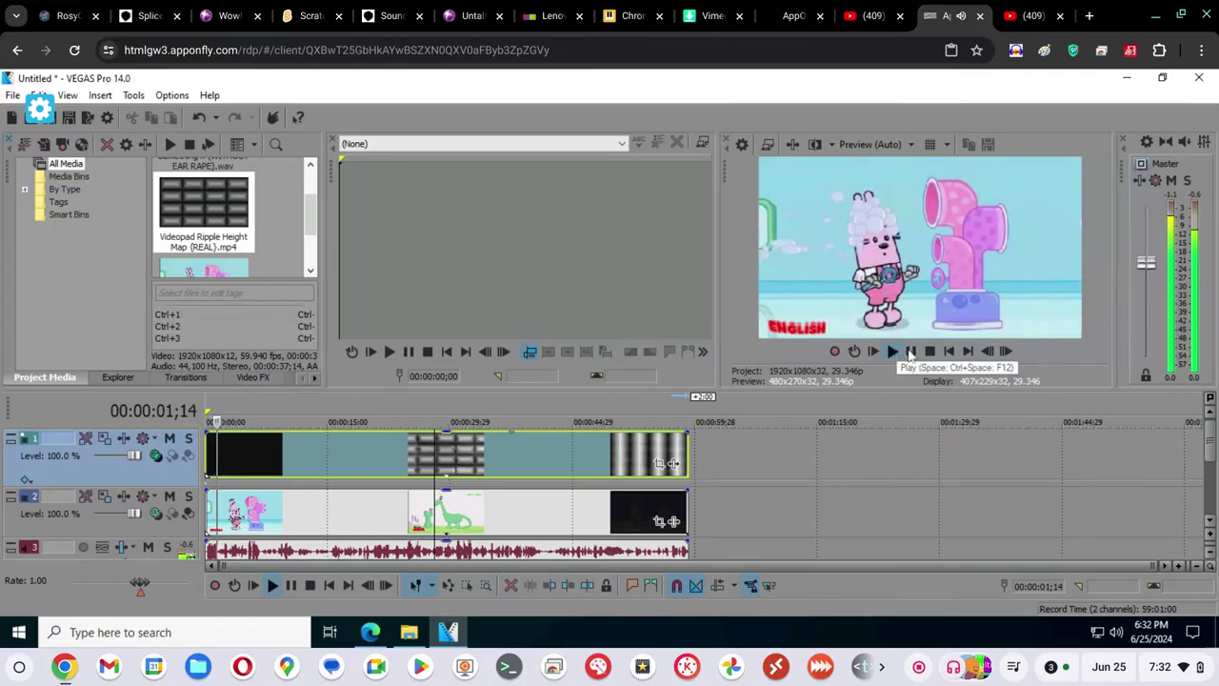
left_click(911, 352)
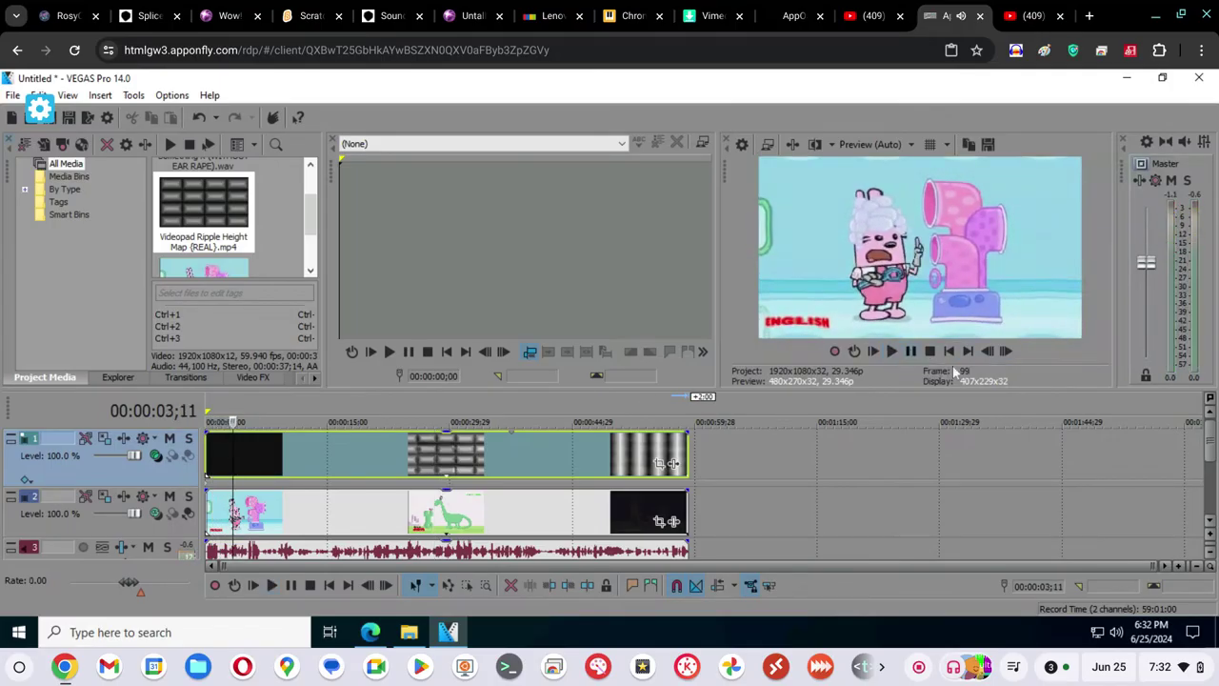
left_click(1205, 483)
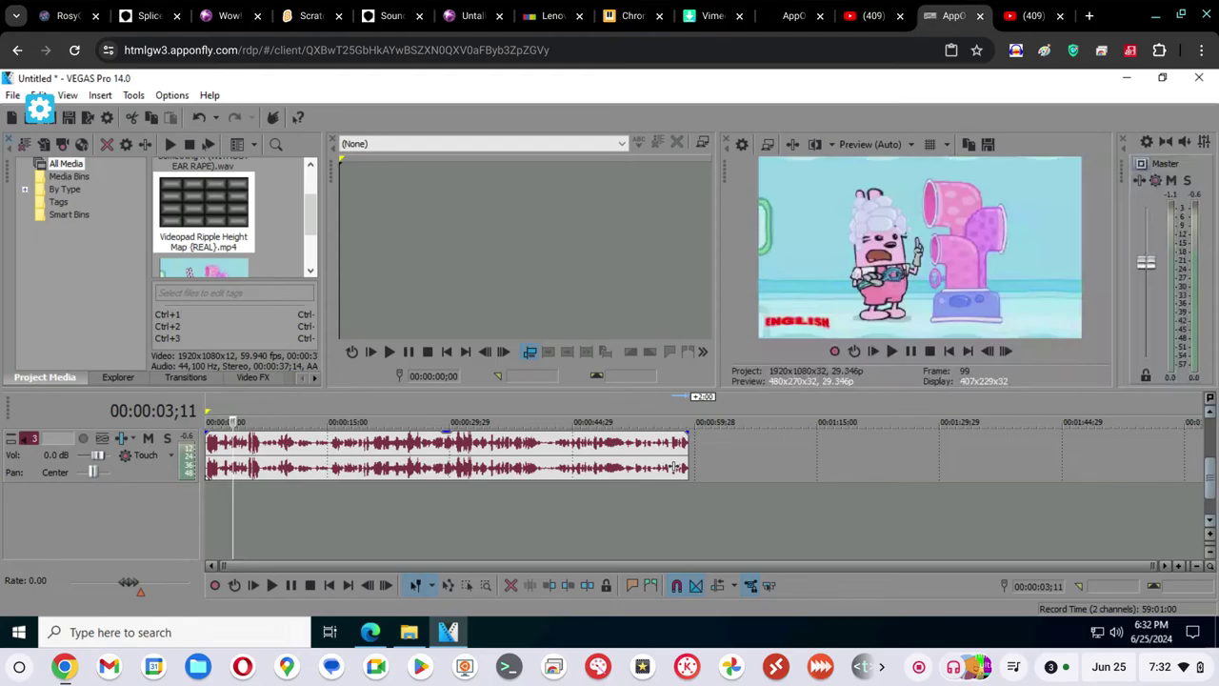
left_click(1209, 467)
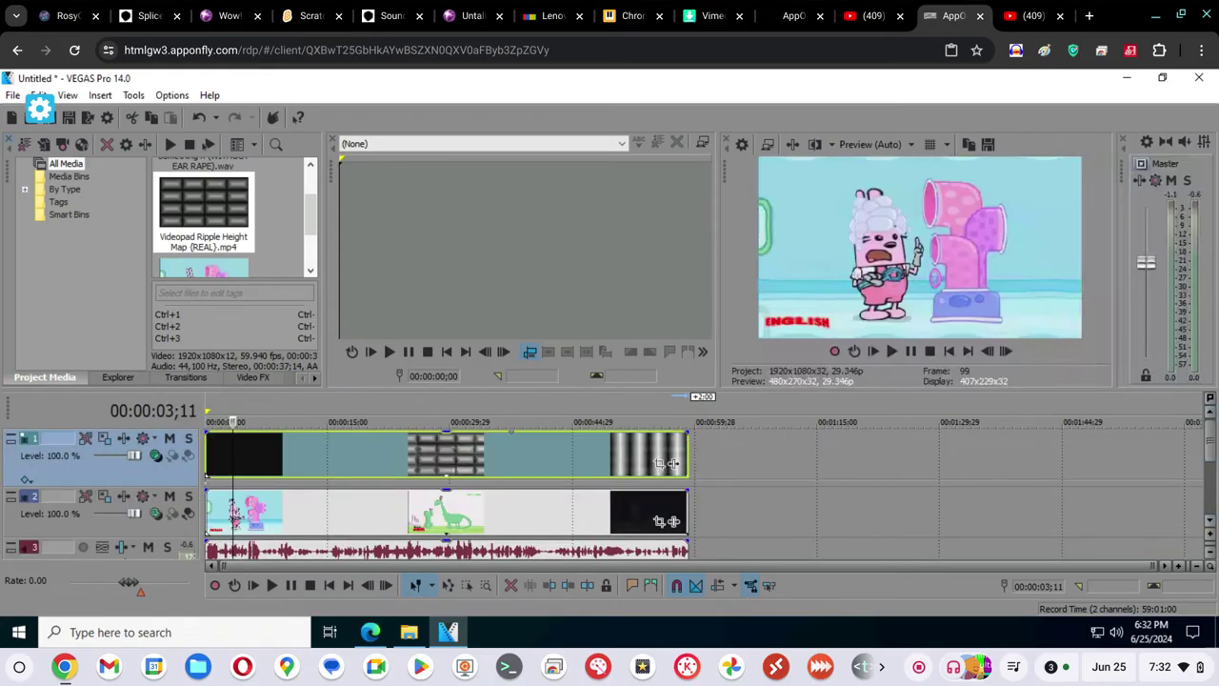
Copy the ripple height map clip and paste it at the start of the same track
right_click(617, 454)
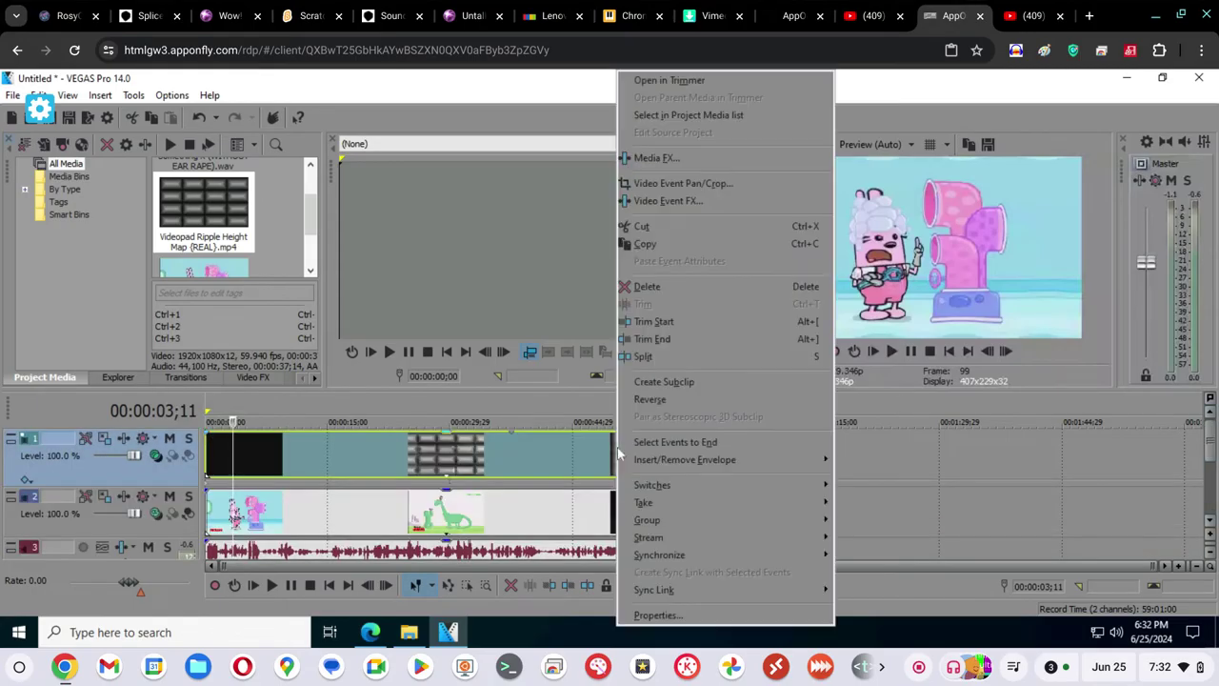
left_click(658, 244)
key("Home")
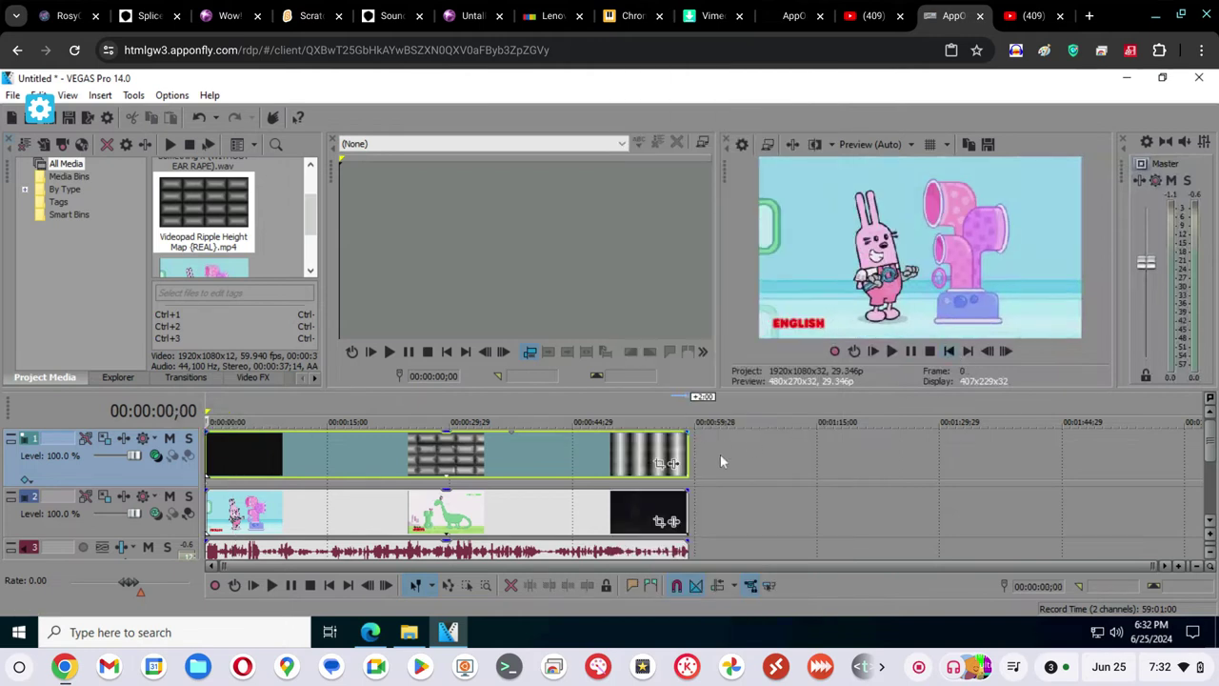
right_click(721, 459)
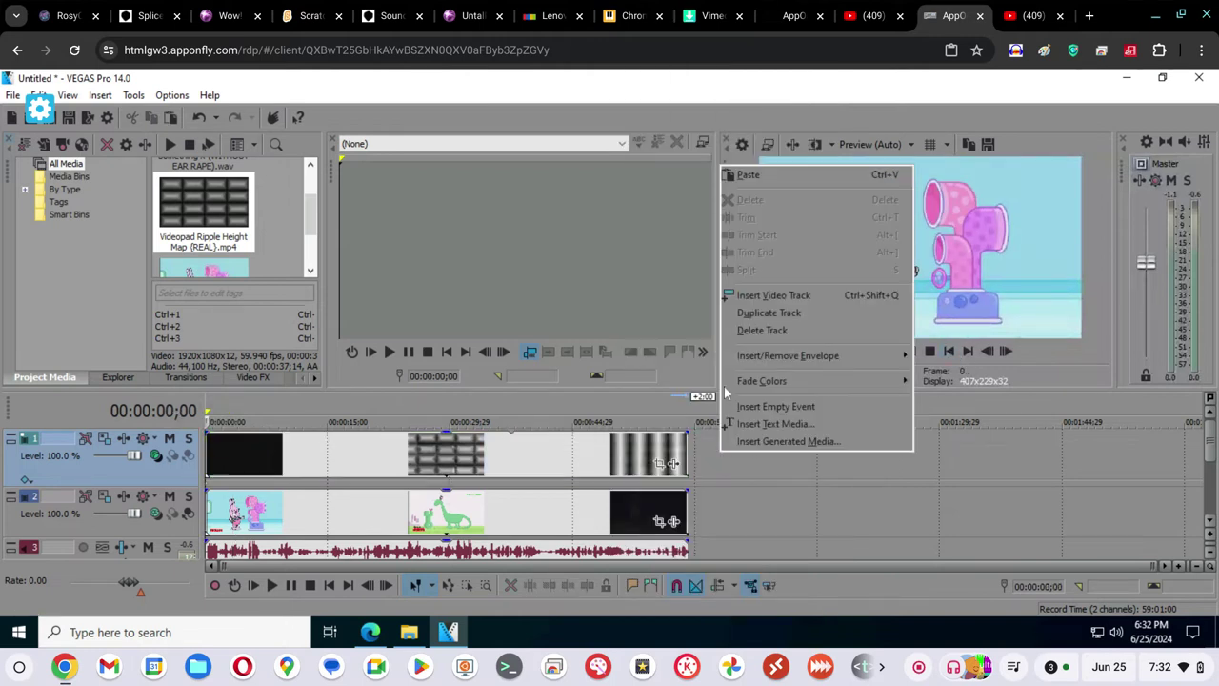
left_click(754, 178)
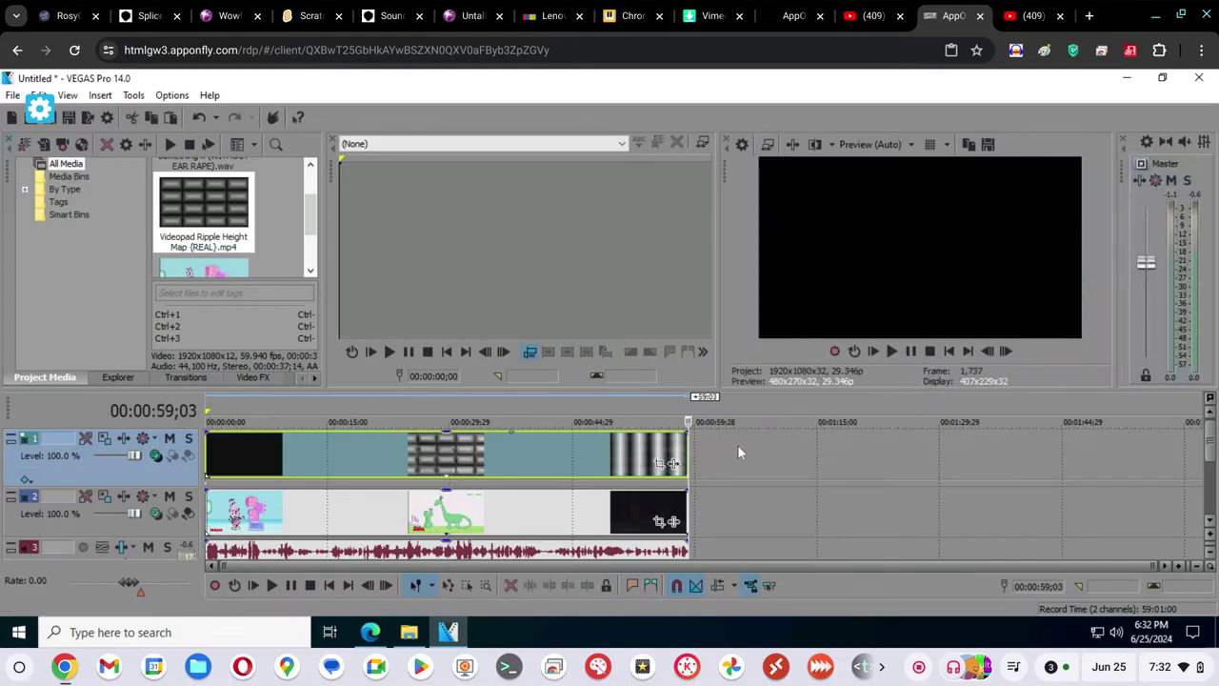
Duplicate the ripple height map track four times and return the playhead to the start of the timeline
right_click(737, 444)
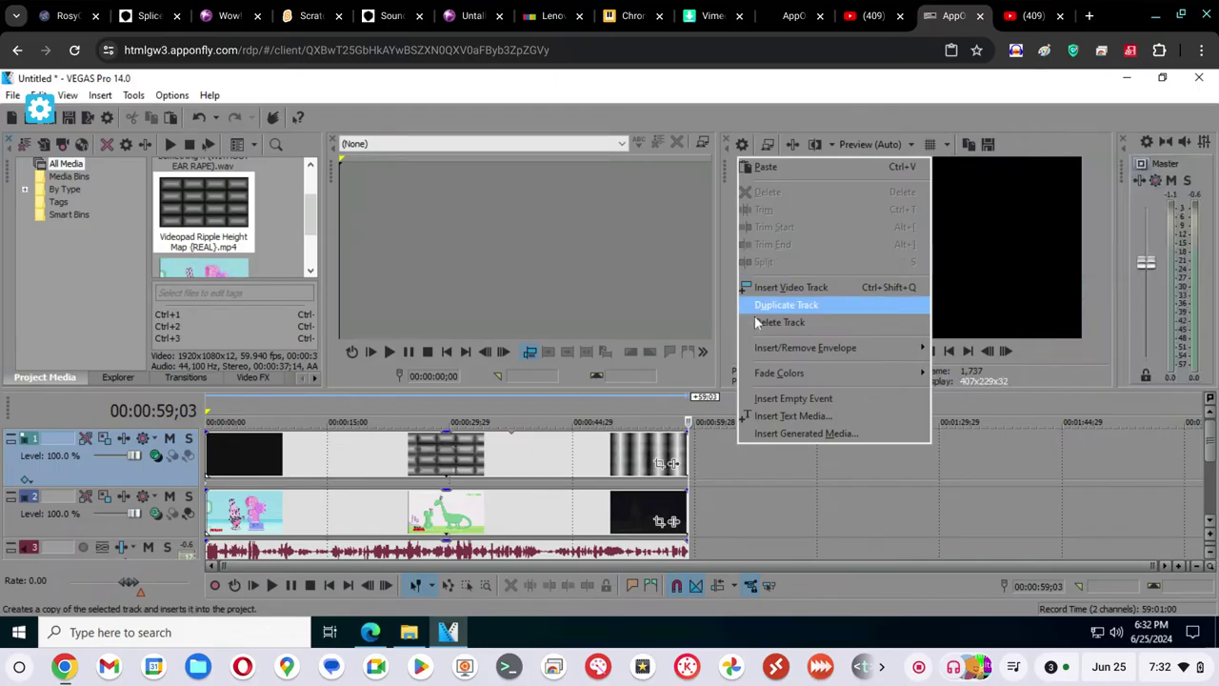
left_click(767, 306)
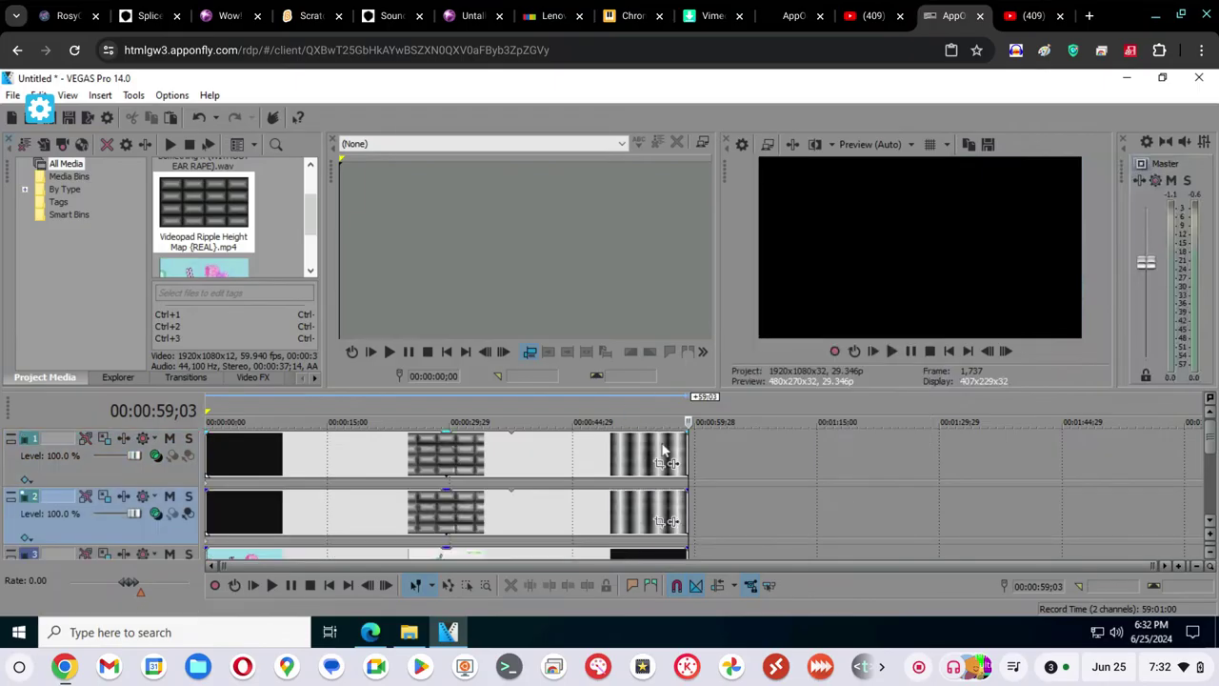
right_click(703, 446)
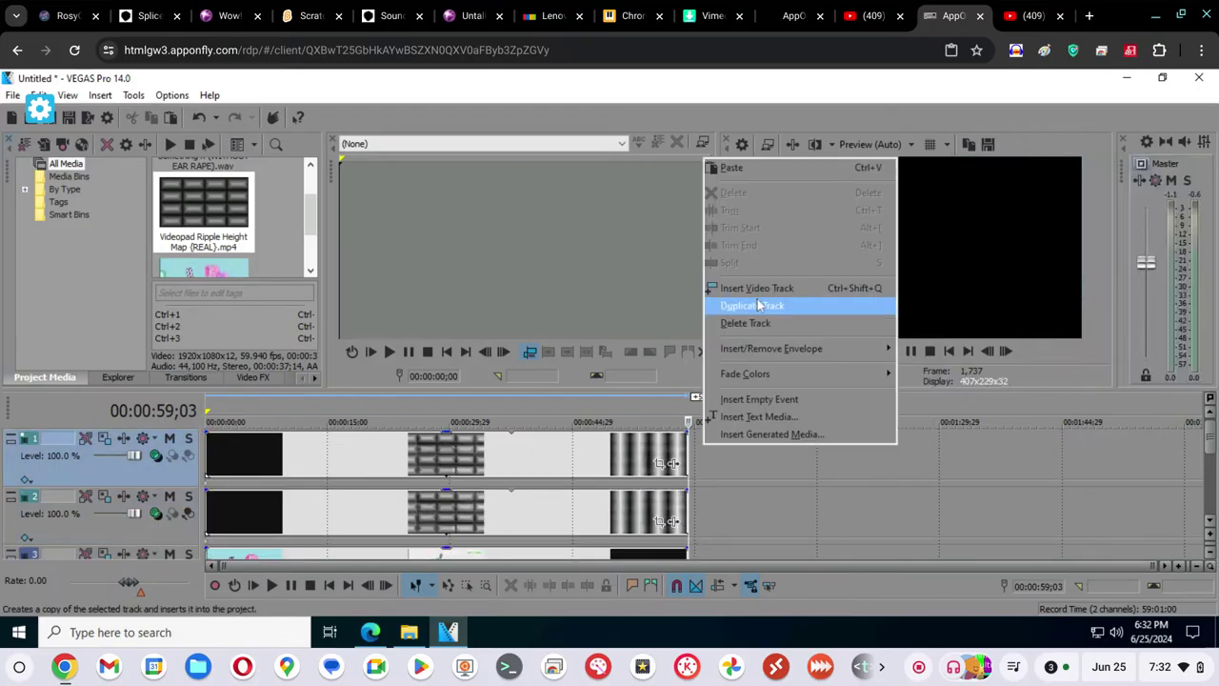
left_click(759, 304)
right_click(731, 442)
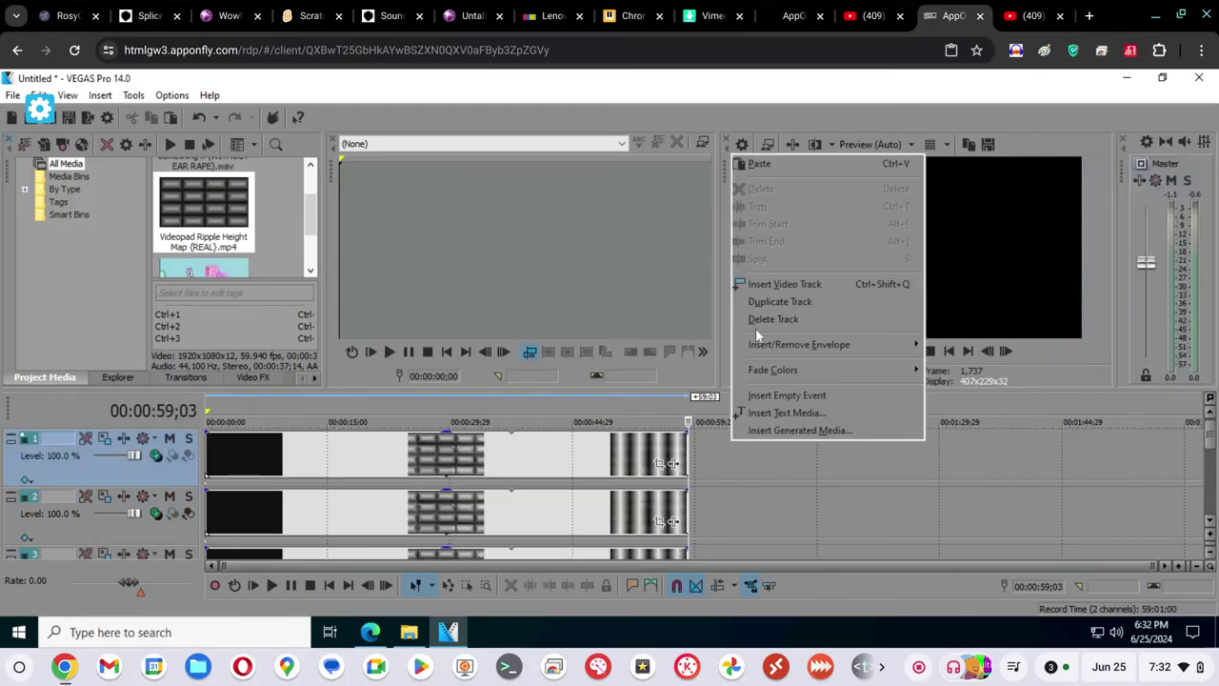
left_click(767, 303)
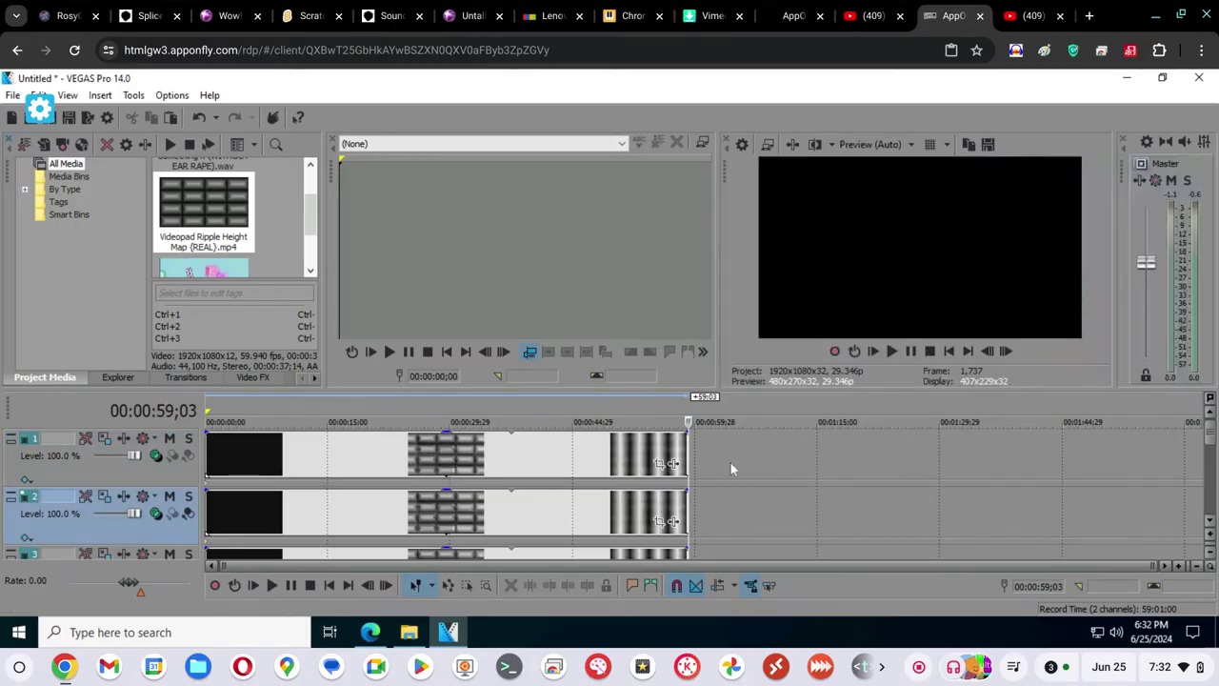
right_click(729, 461)
left_click(767, 320)
left_click(949, 352)
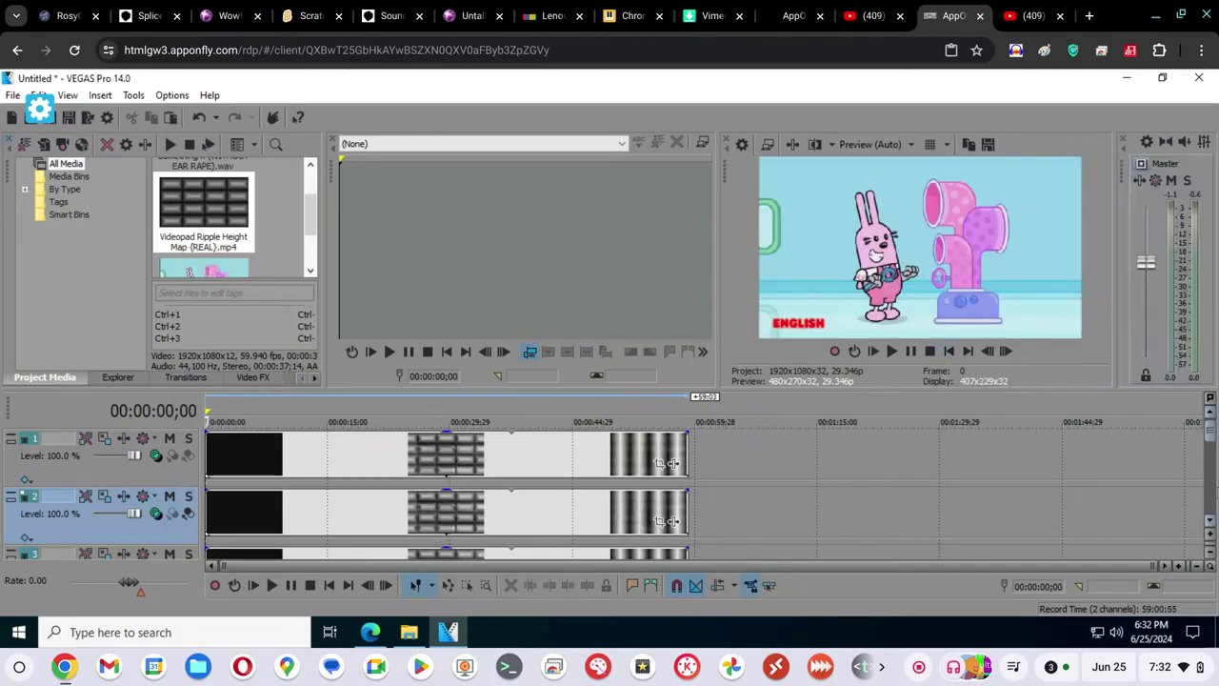
scroll(672, 464, "down", 5)
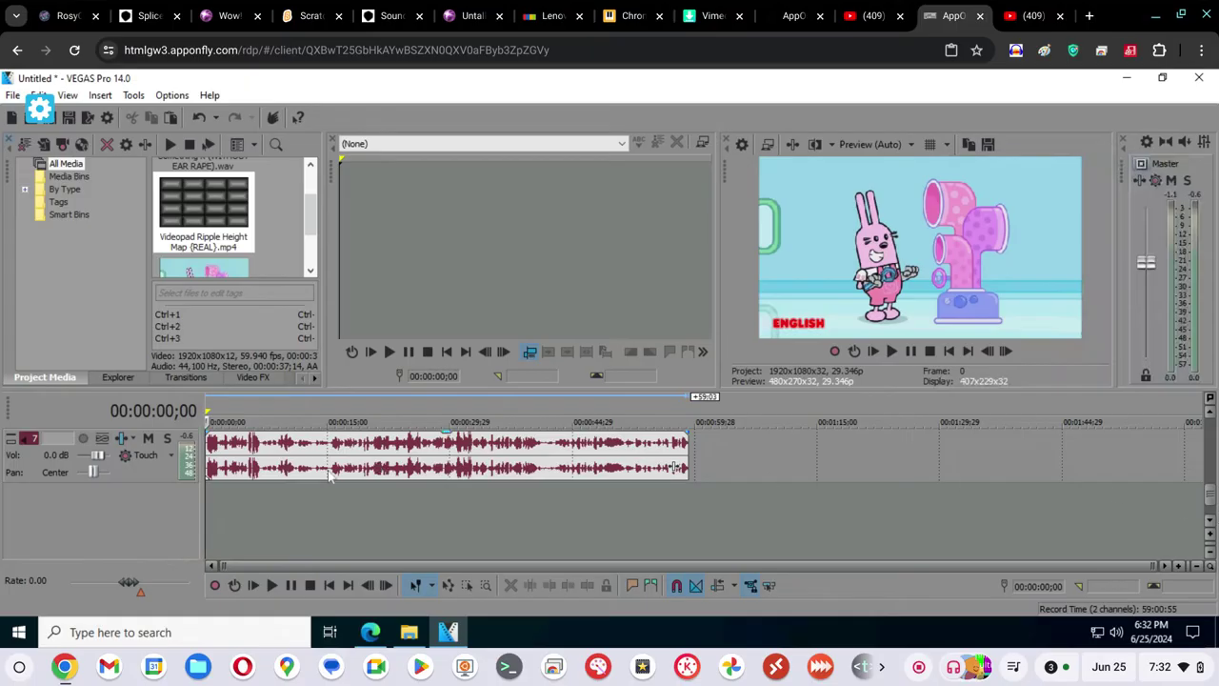
Set the audio clip's time stretch method to élastique and its pitch change to 24 in the event properties
right_click(328, 473)
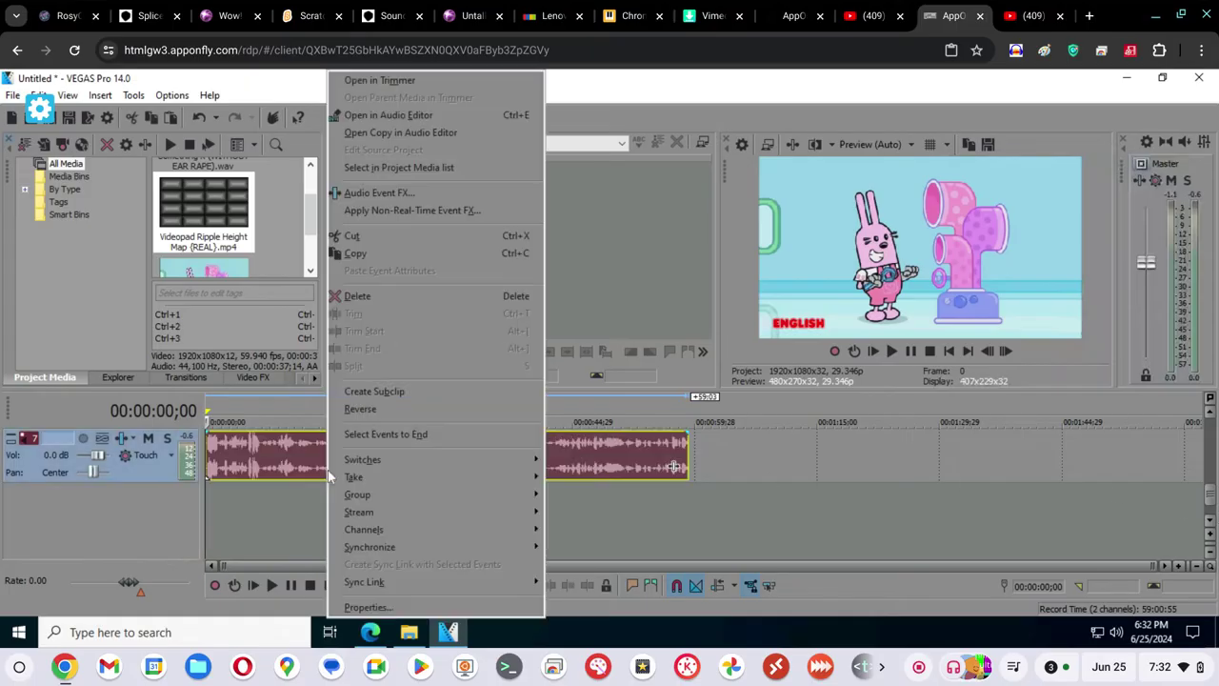
left_click(367, 607)
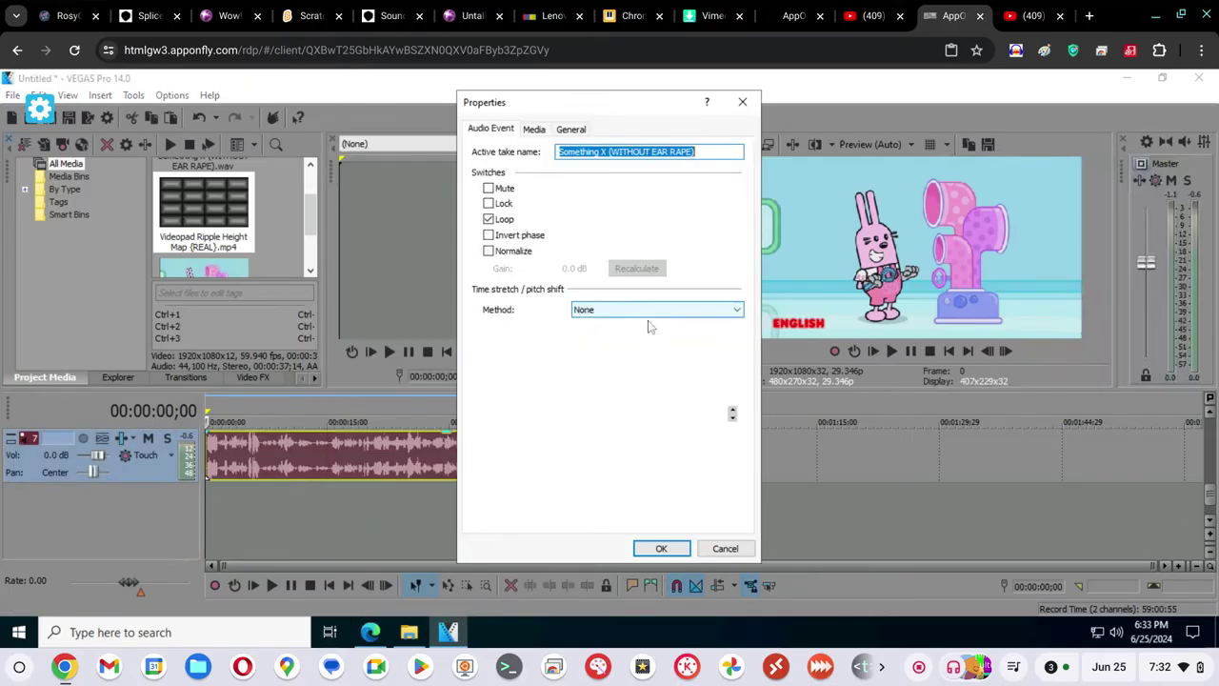
left_click(649, 314)
left_click(614, 332)
left_click(674, 394)
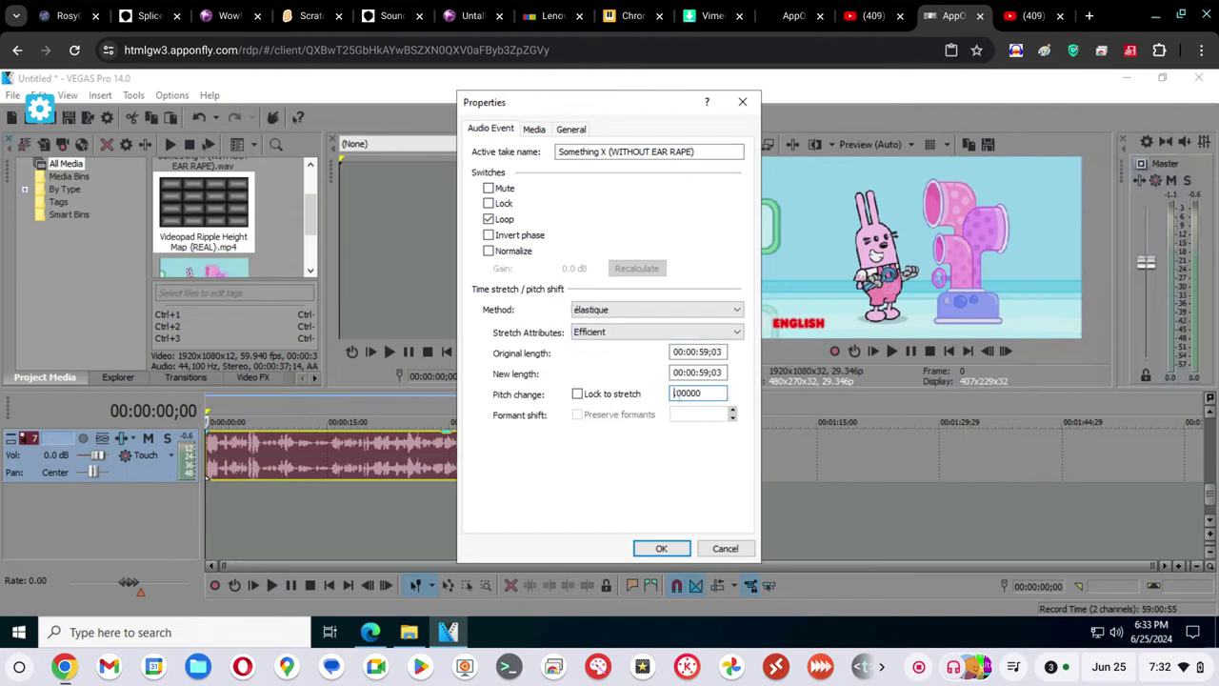
type("24")
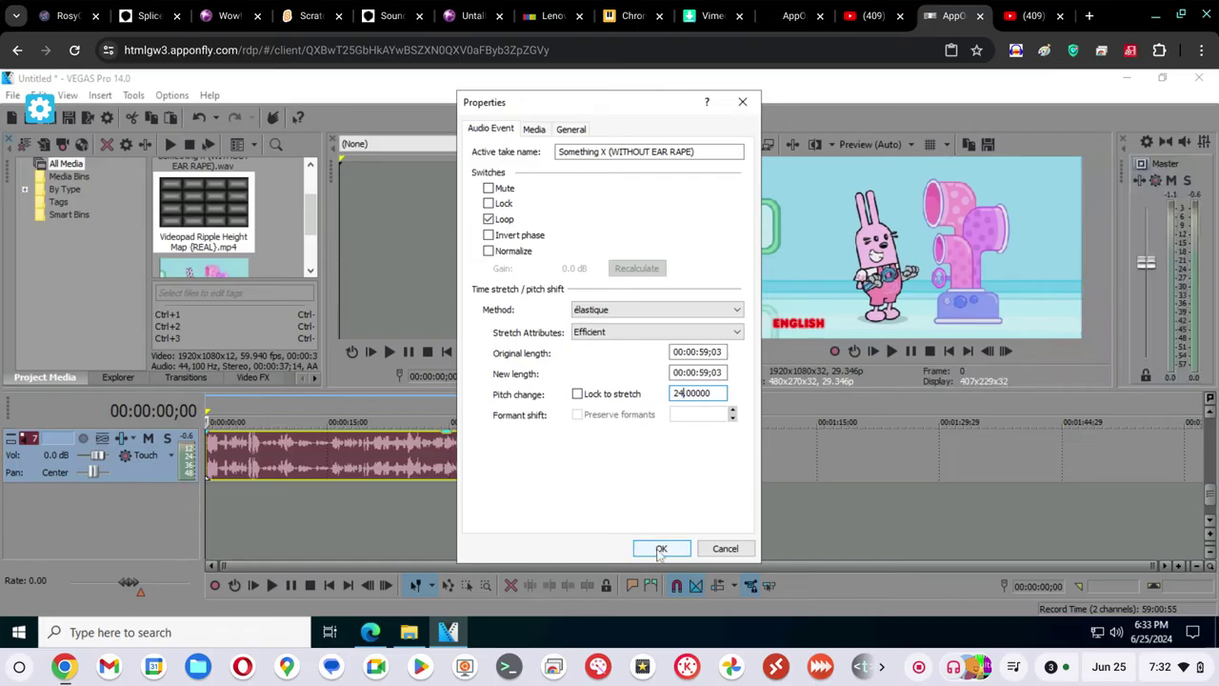
left_click(660, 549)
Play the project from the start to preview the stacked ripple tracks with the pitch-shifted audio, and pause it
left_click(1209, 415)
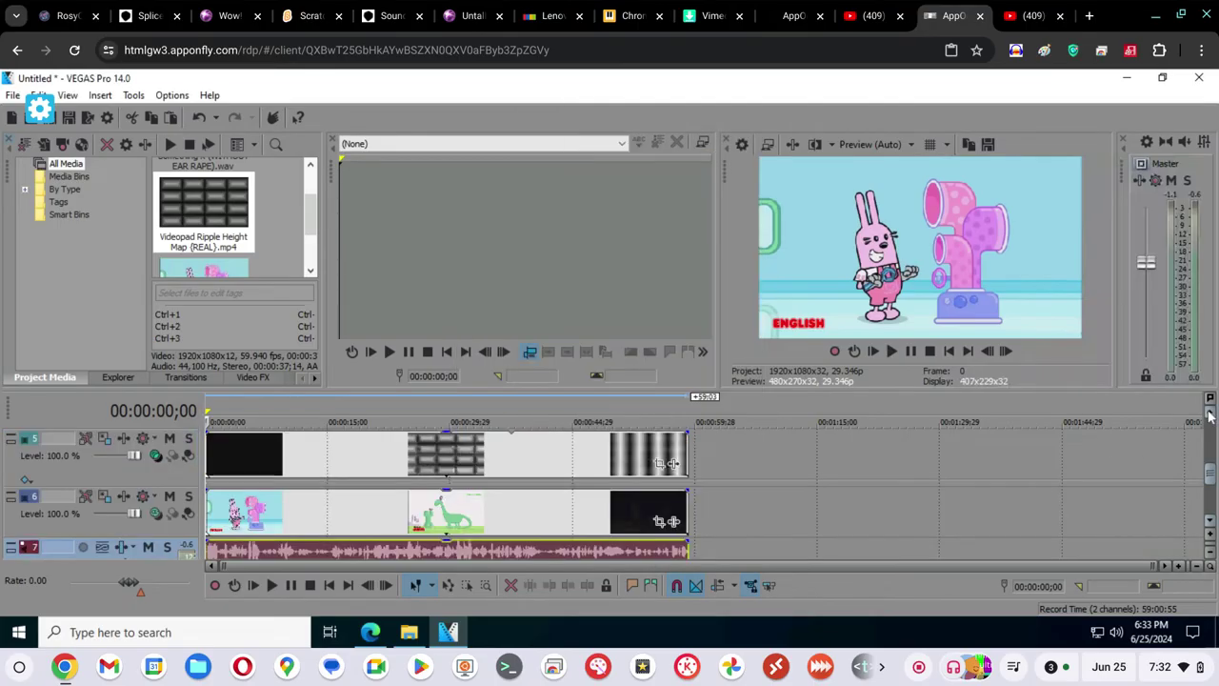
left_click(891, 351)
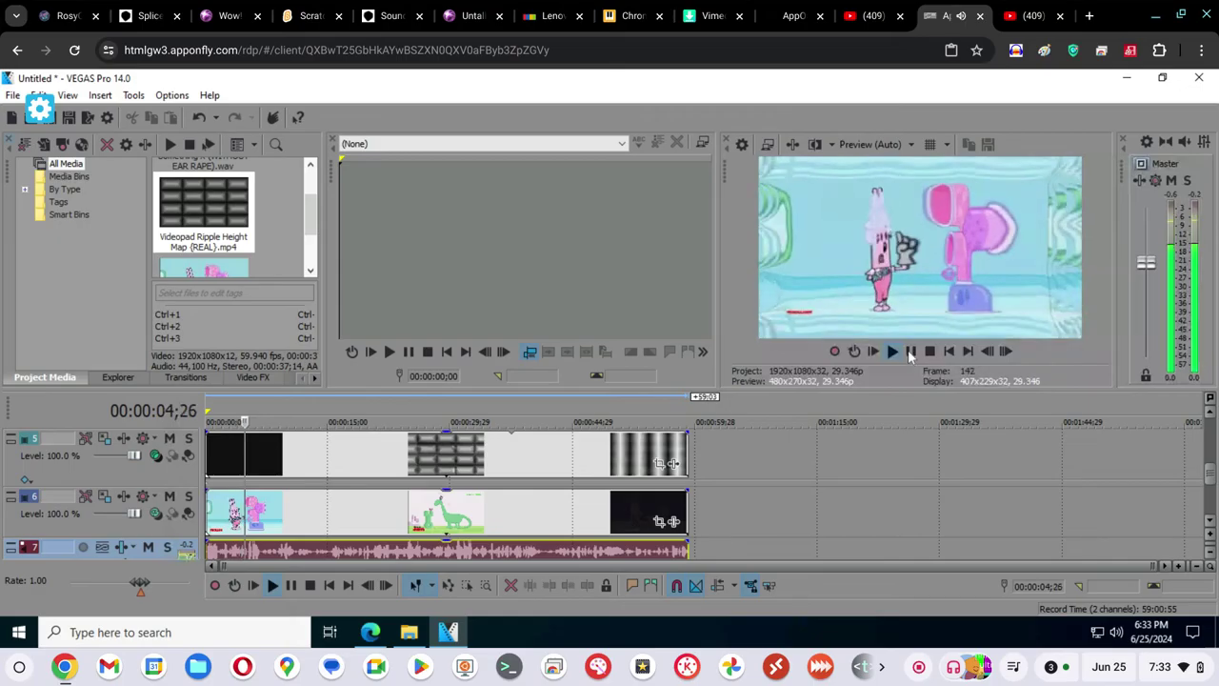
key("Return")
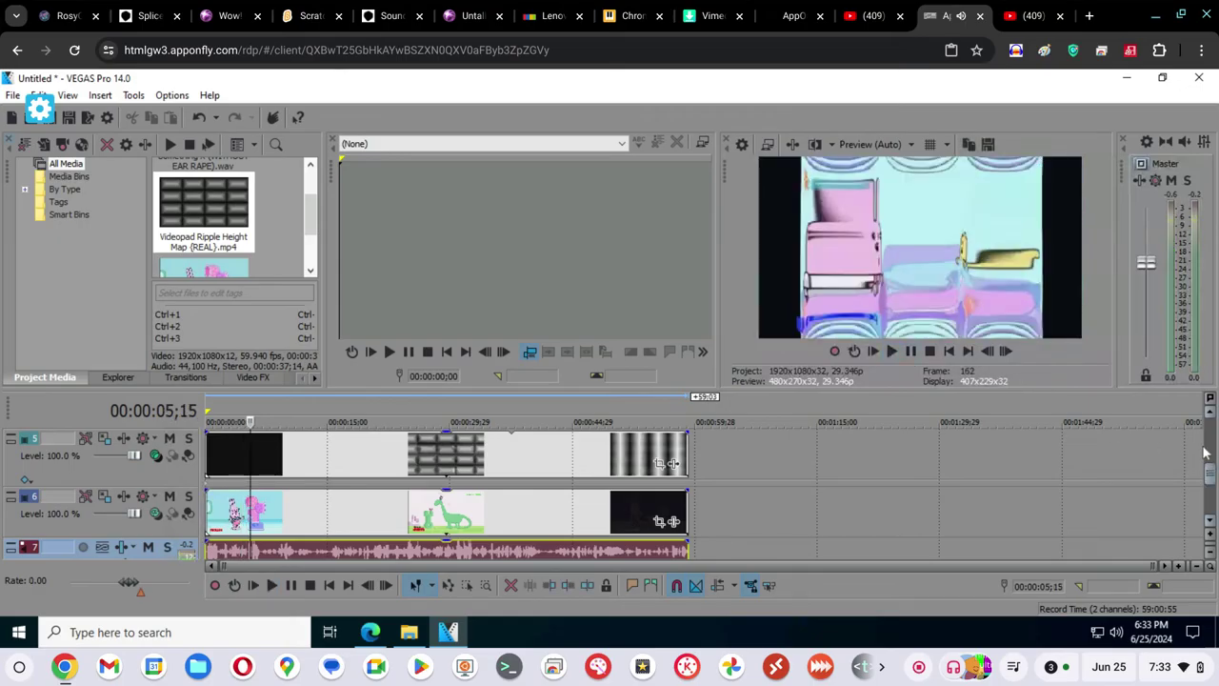
Delete three of the duplicated ripple height map tracks, leaving two above the cartoon video track
left_click_drag(1203, 455, 1204, 441)
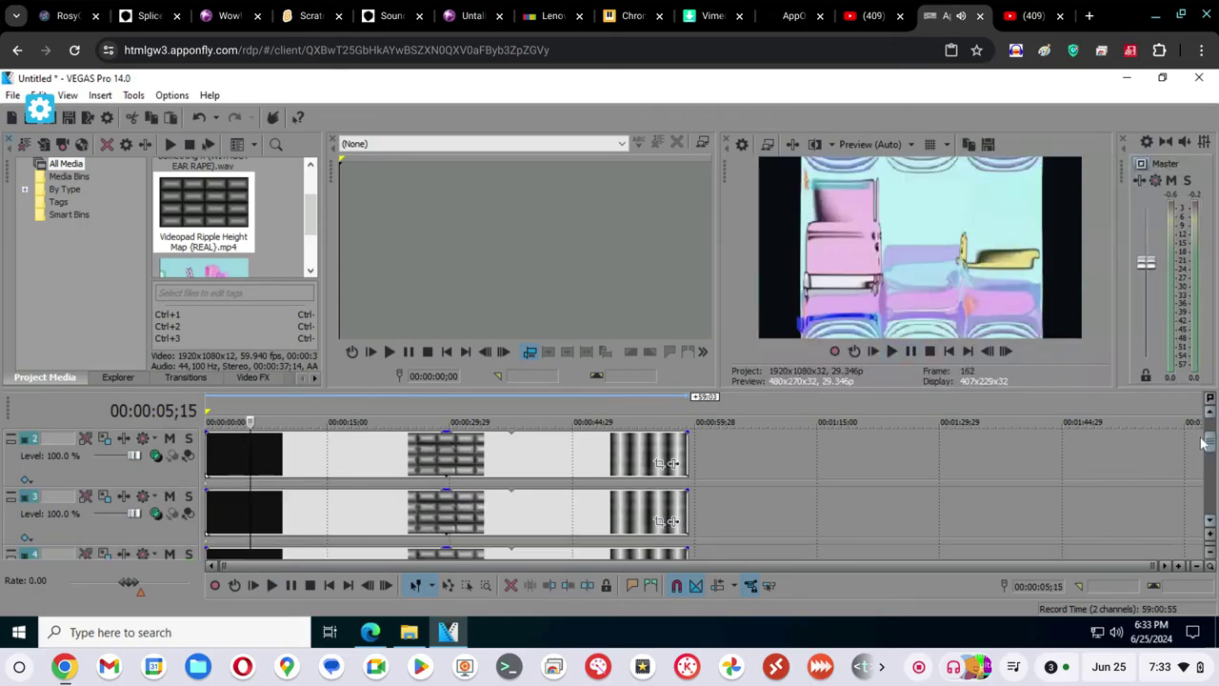
right_click(766, 448)
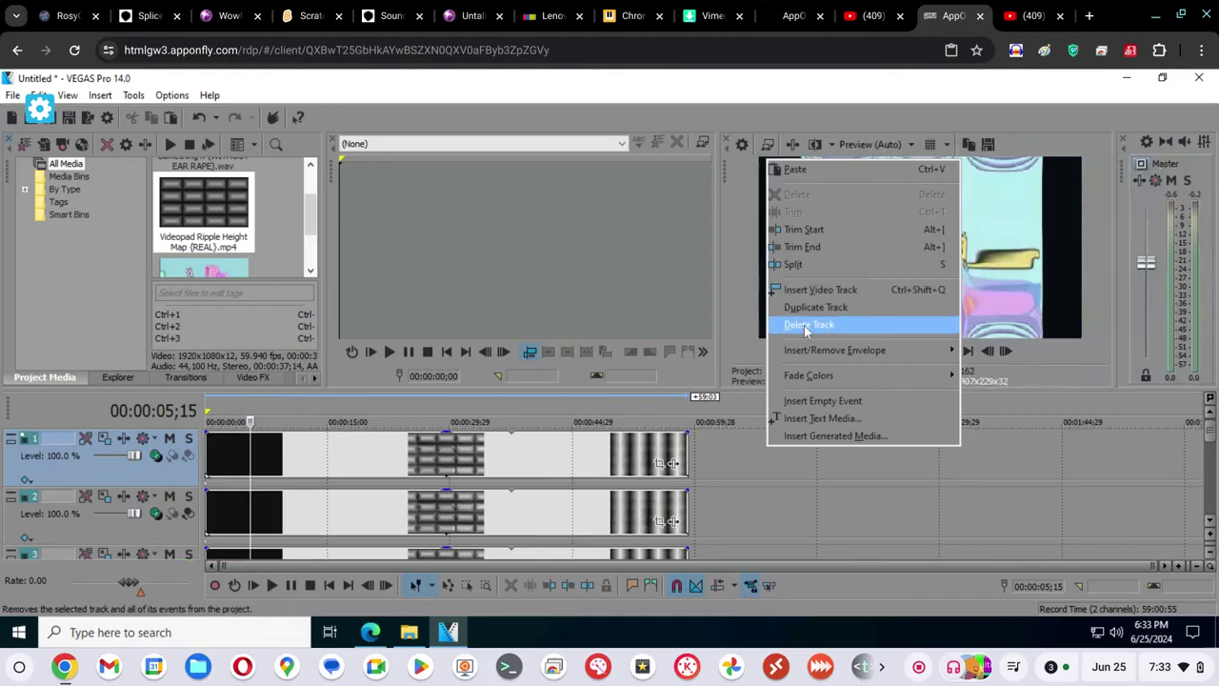
left_click(750, 453)
right_click(748, 457)
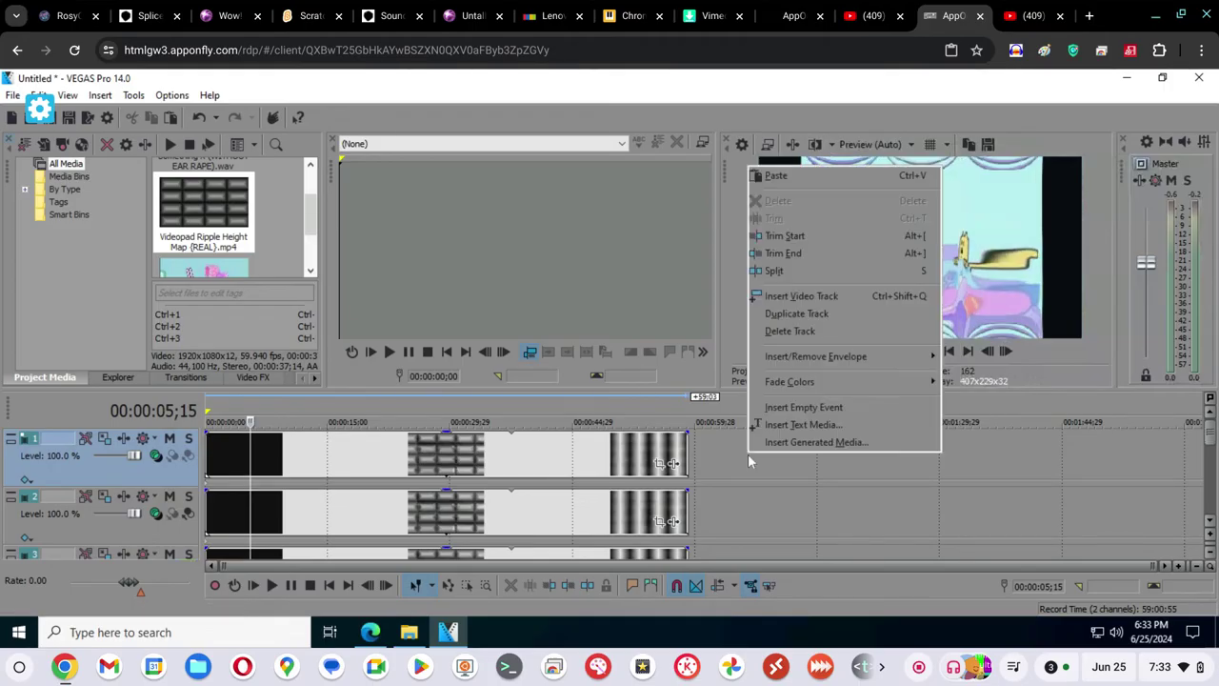
left_click(770, 455)
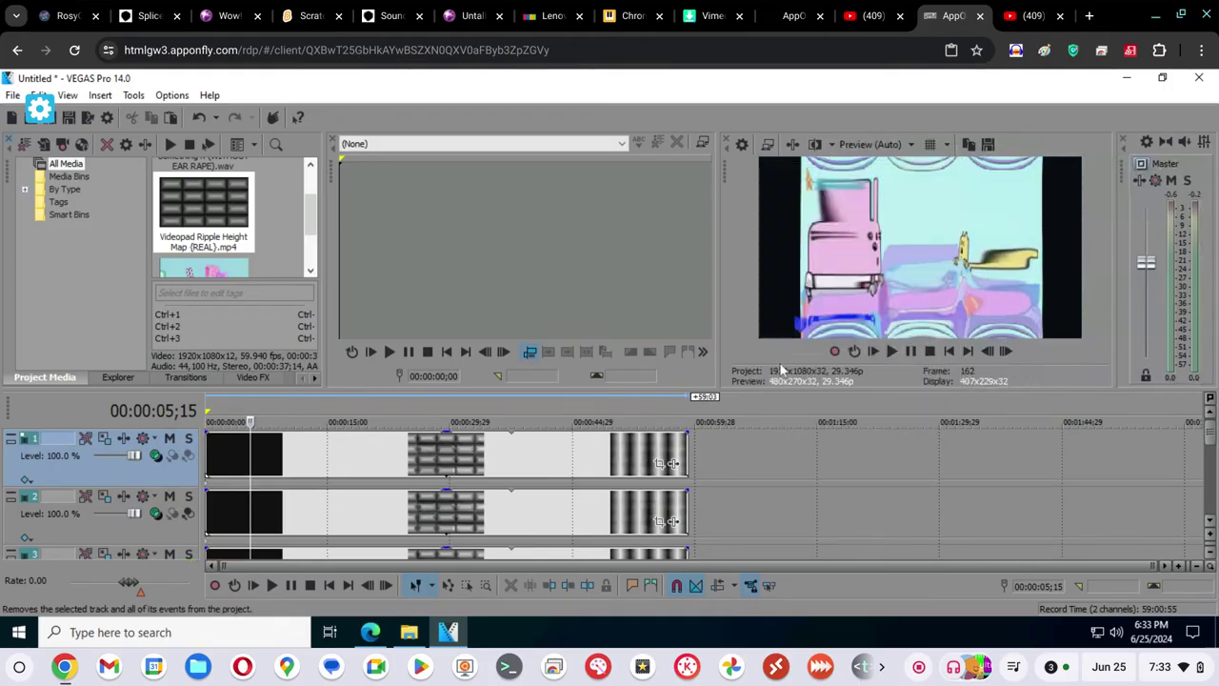
right_click(771, 465)
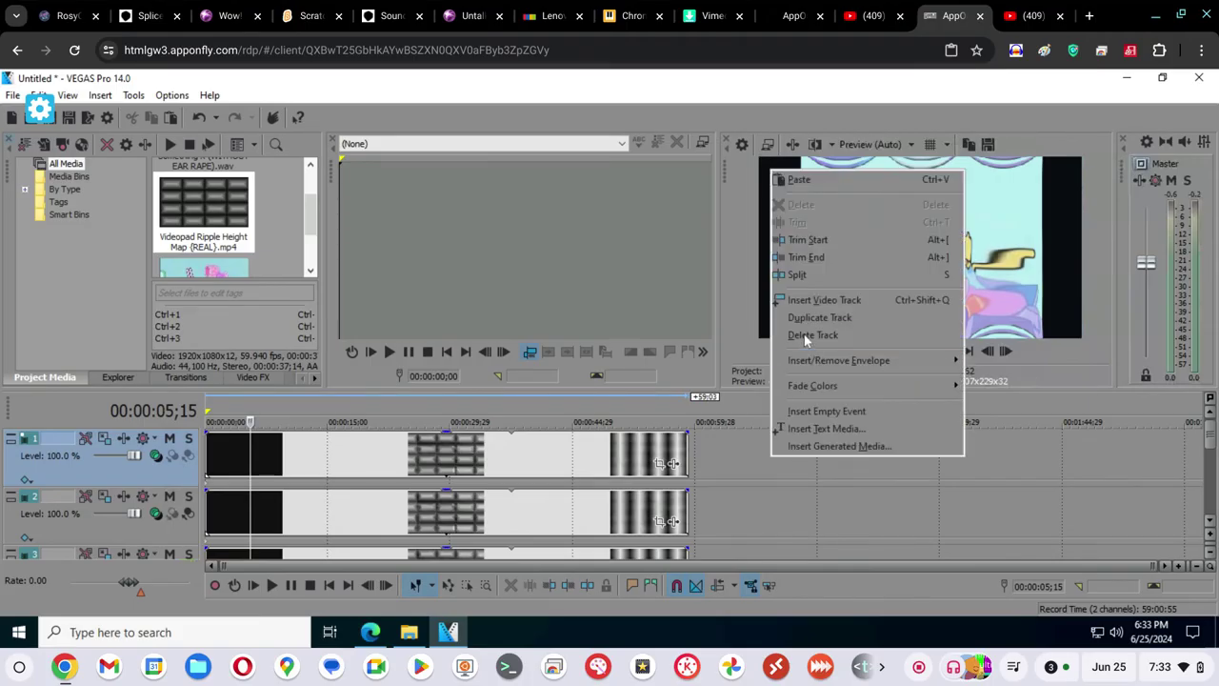
left_click(805, 336)
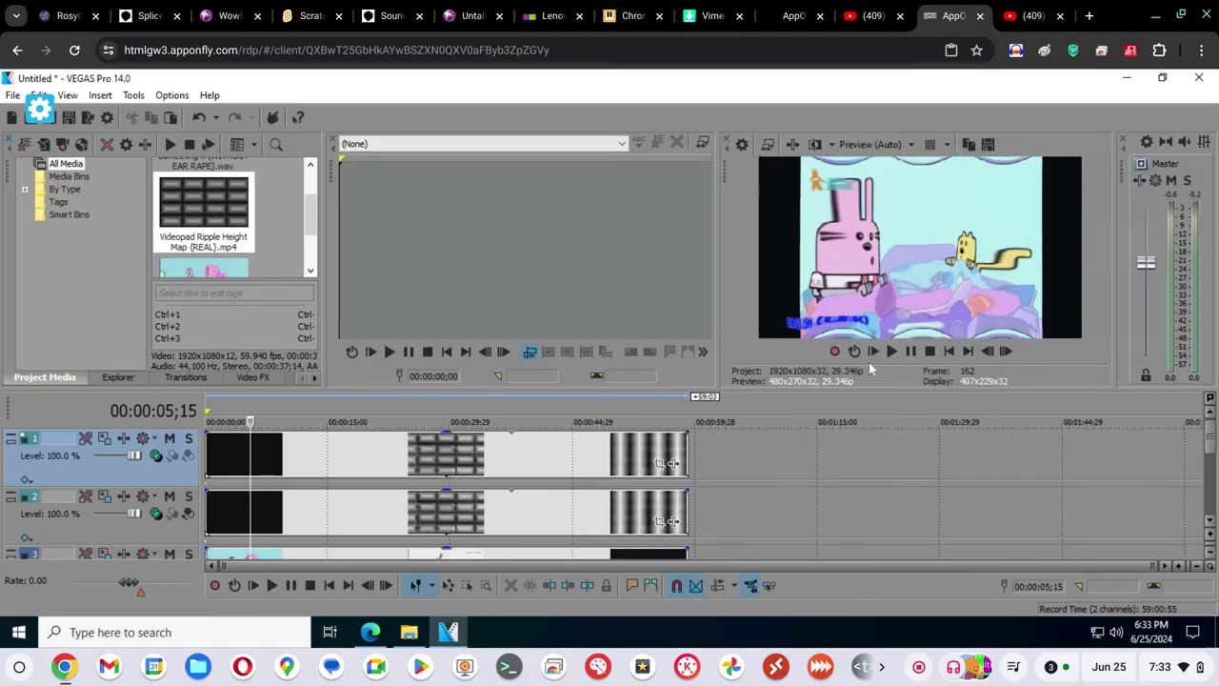
Preview the reduced ripple effect from the start, pause it, return to the beginning and start playback again
left_click(872, 351)
left_click(910, 351)
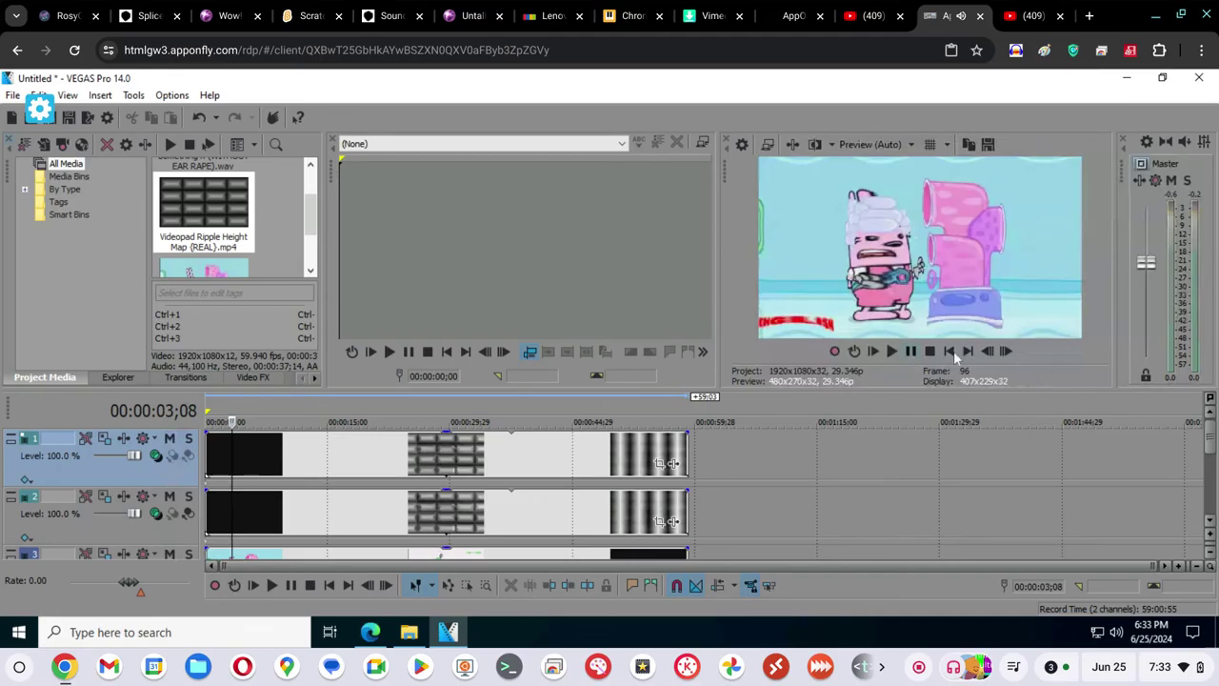
left_click(948, 352)
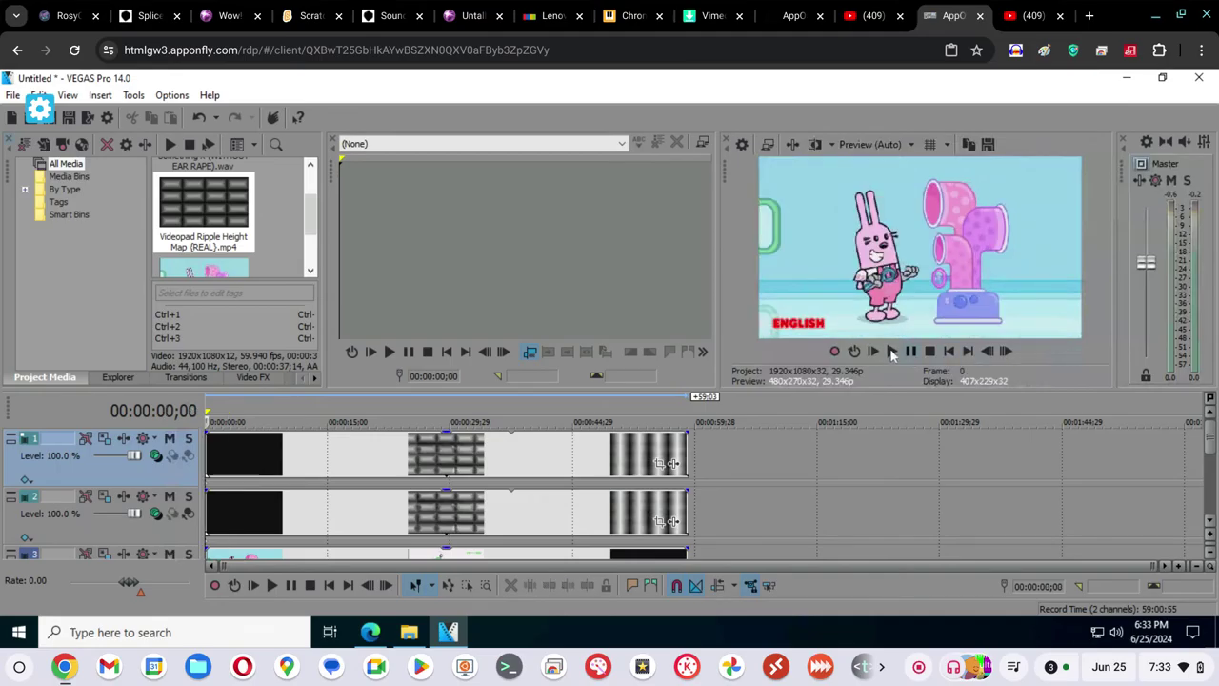
left_click(891, 351)
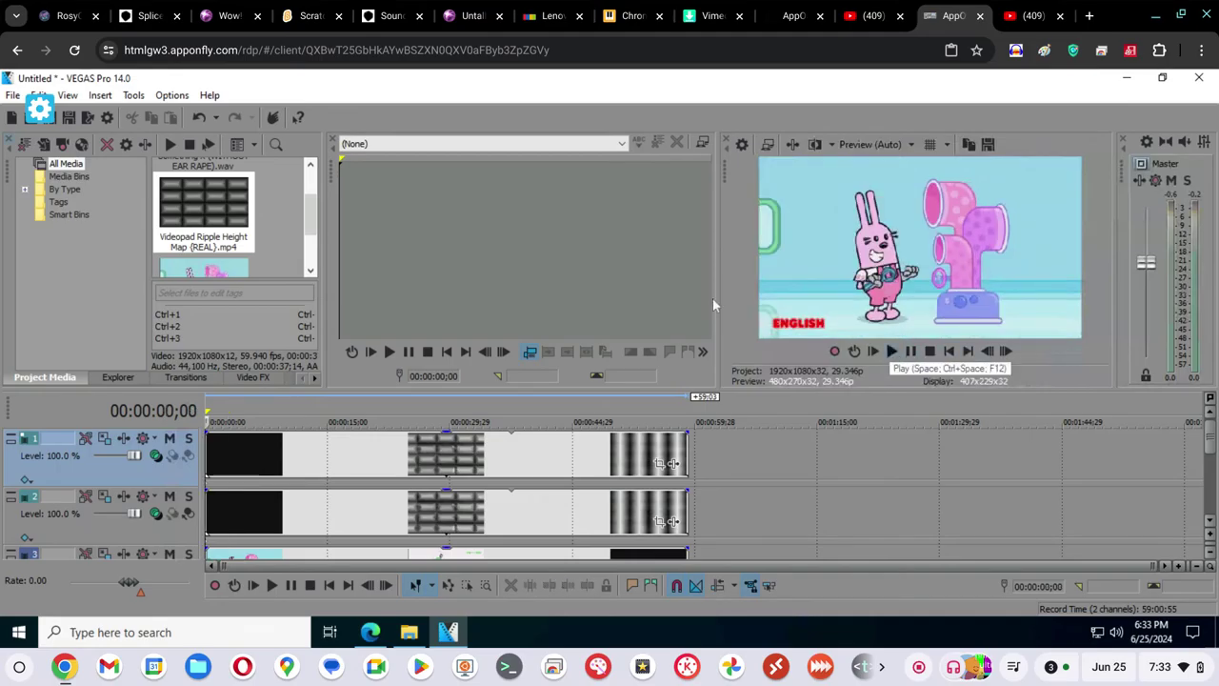